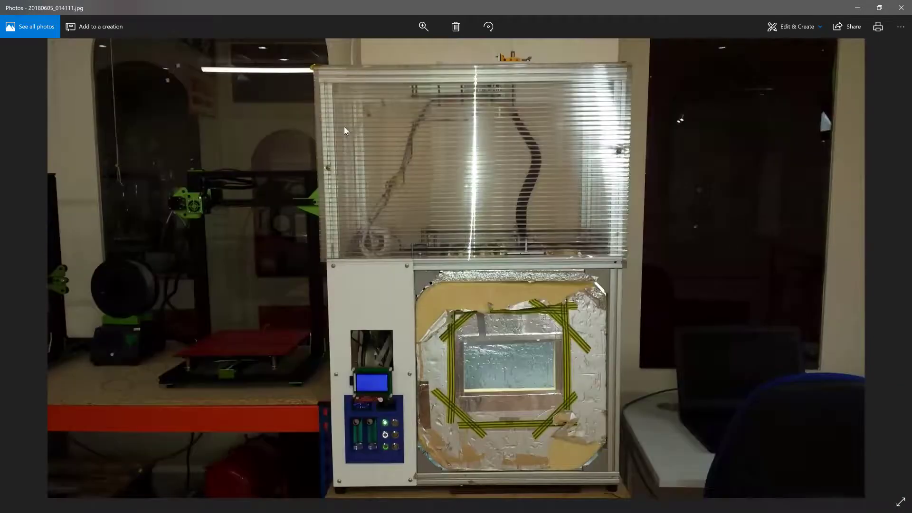
key(Right)
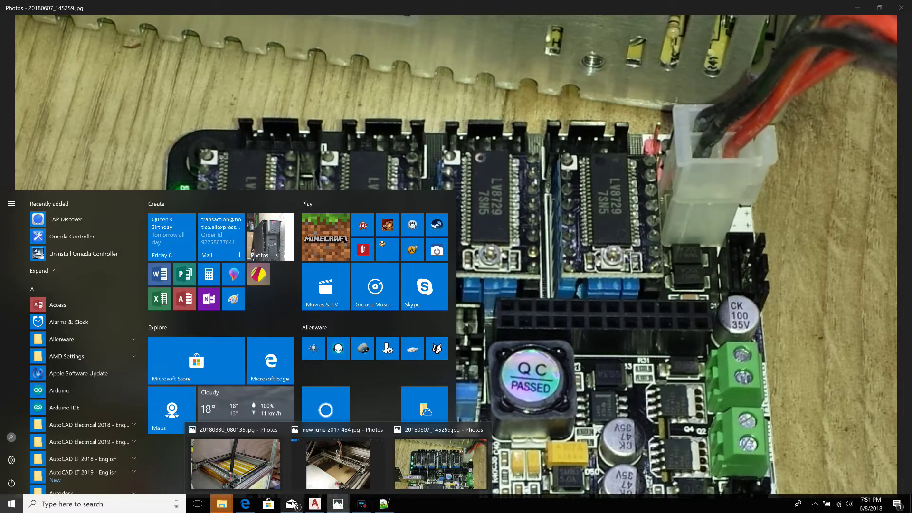
Bring the Edge window with the Lerdge Company profile page to the front.
click(246, 503)
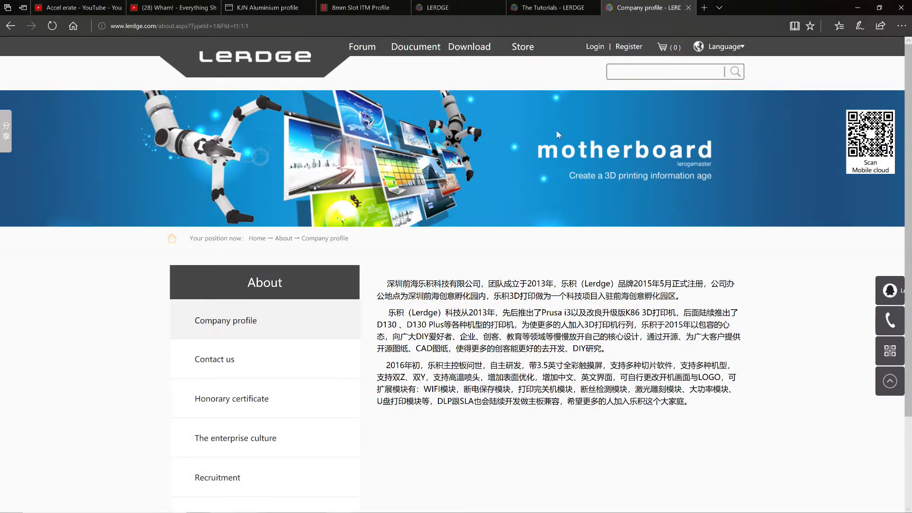
click(126, 27)
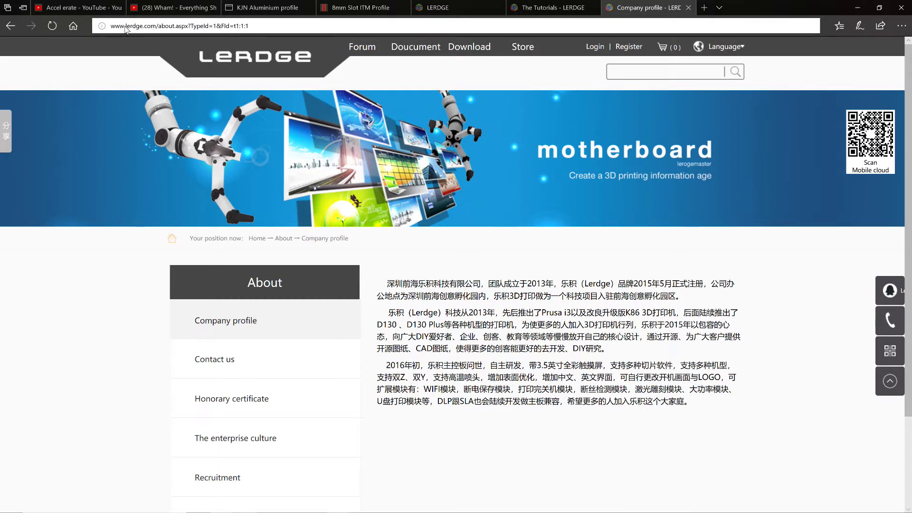
click(118, 46)
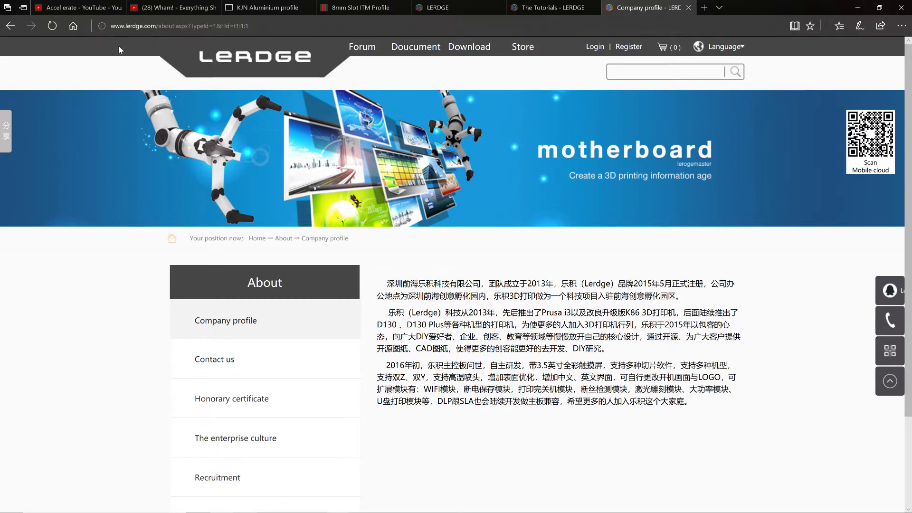
Open the Doucument section and scroll through the Basic Wiring Instructions article.
click(424, 47)
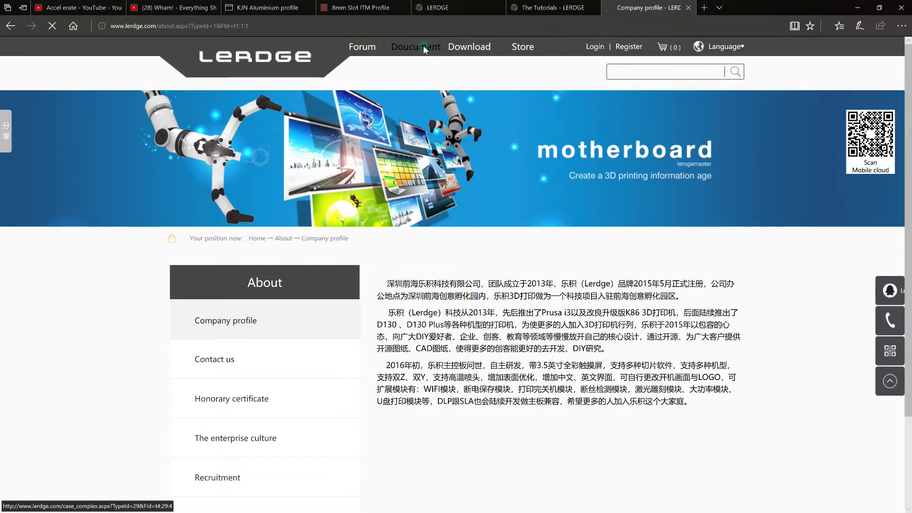
scroll(486, 300, down, 5)
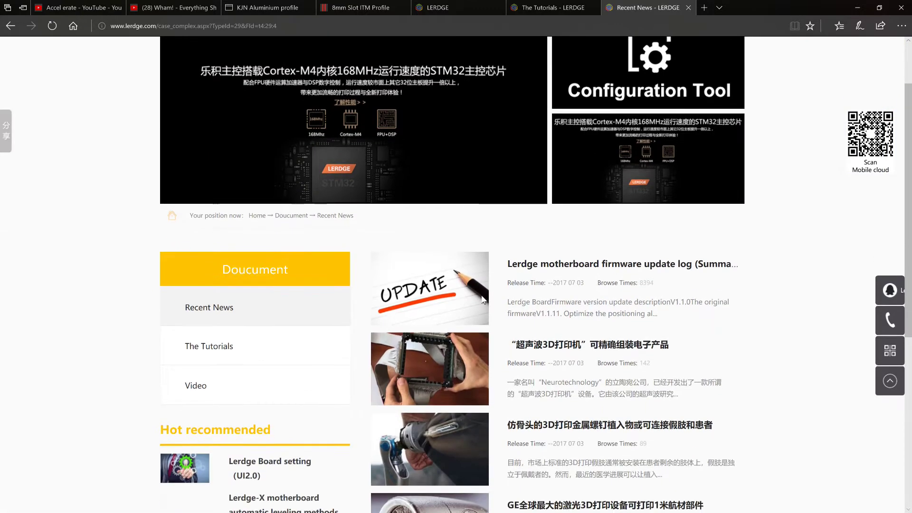
scroll(358, 312, down, 2)
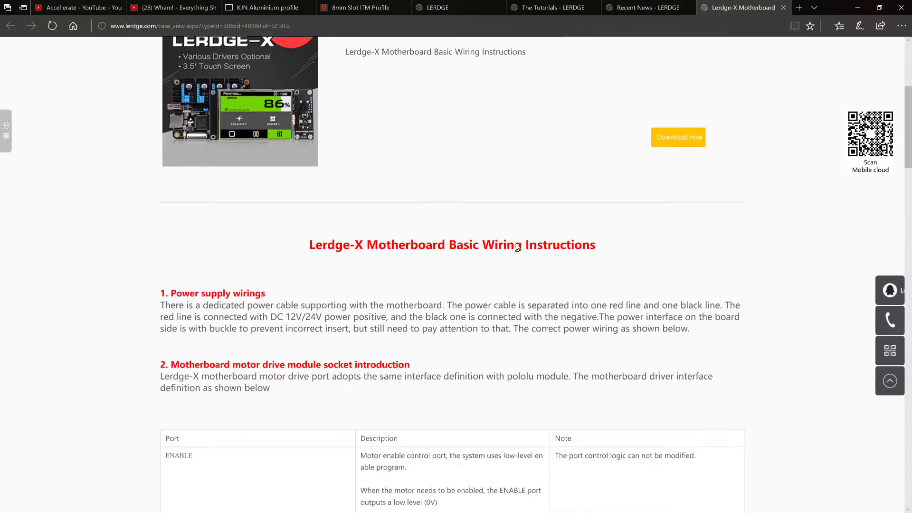
scroll(517, 245, down, 20)
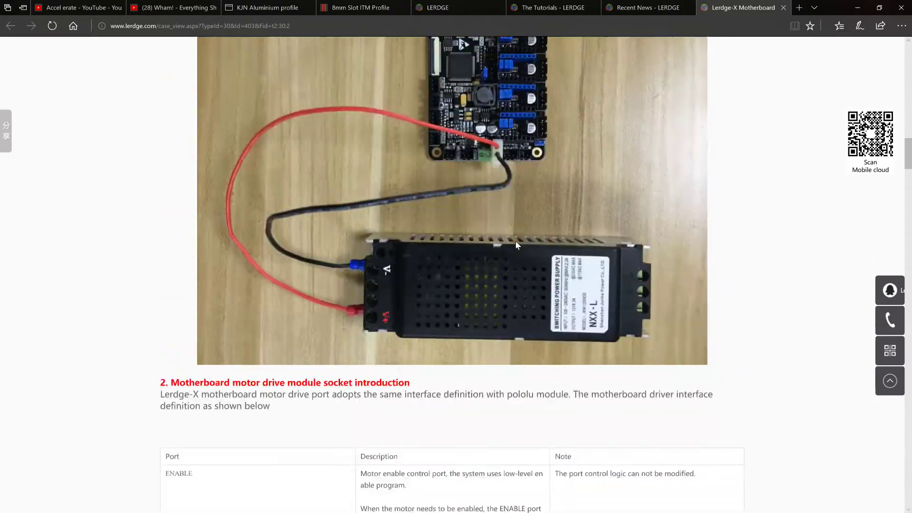
scroll(518, 244, up, 5)
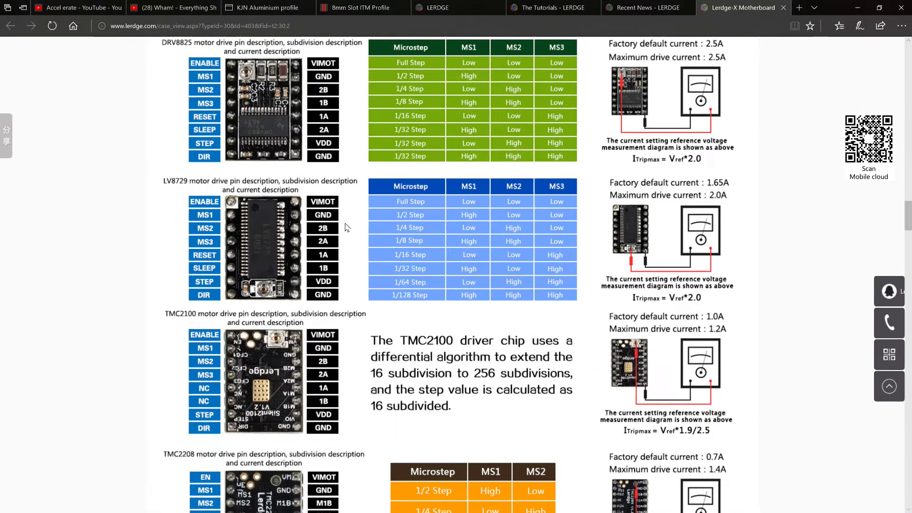
ctrl+scroll(345, 227, up, 3)
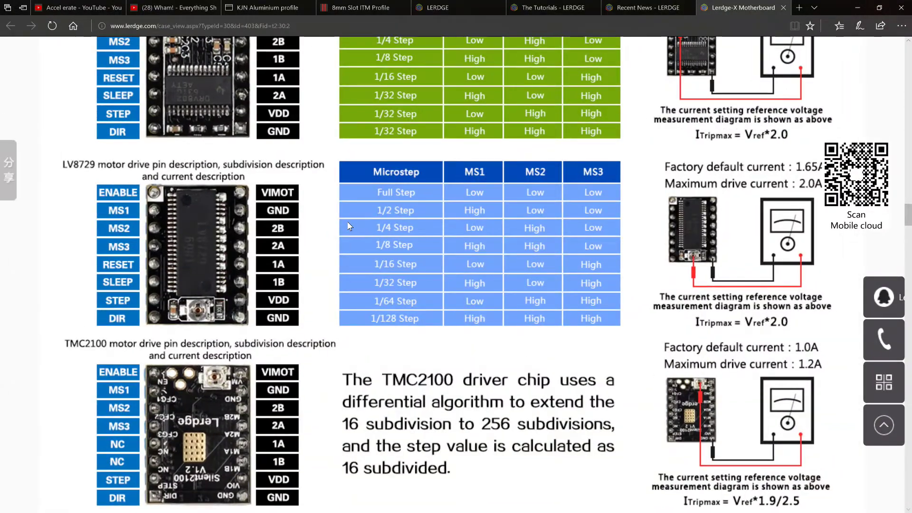
ctrl+scroll(347, 221, up, 1)
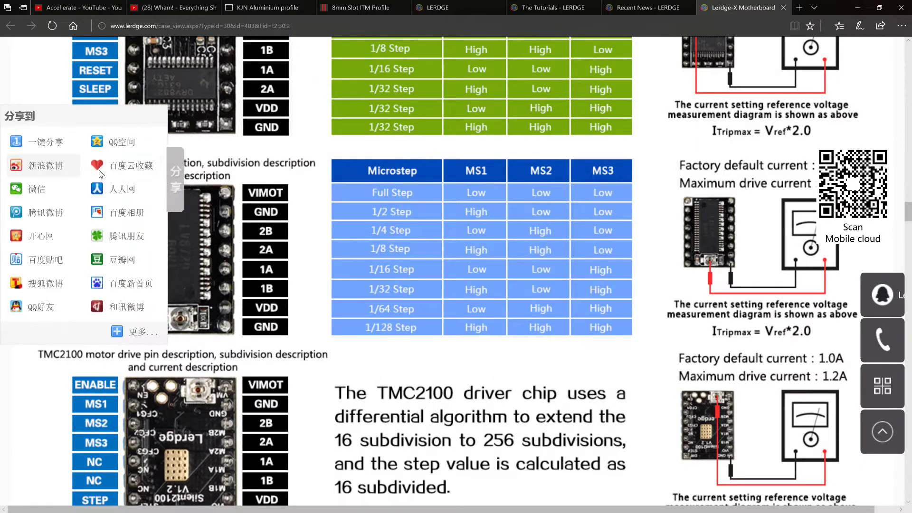
scroll(106, 167, up, 10)
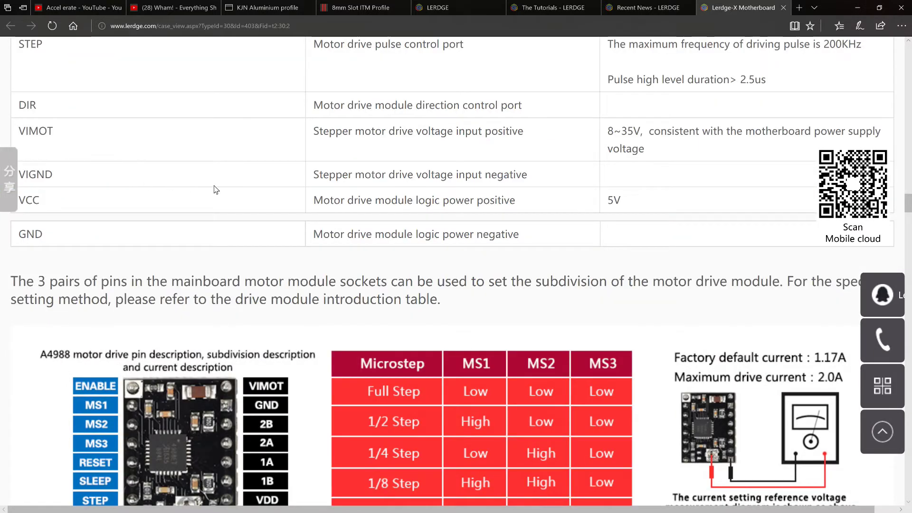
scroll(213, 190, down, 10)
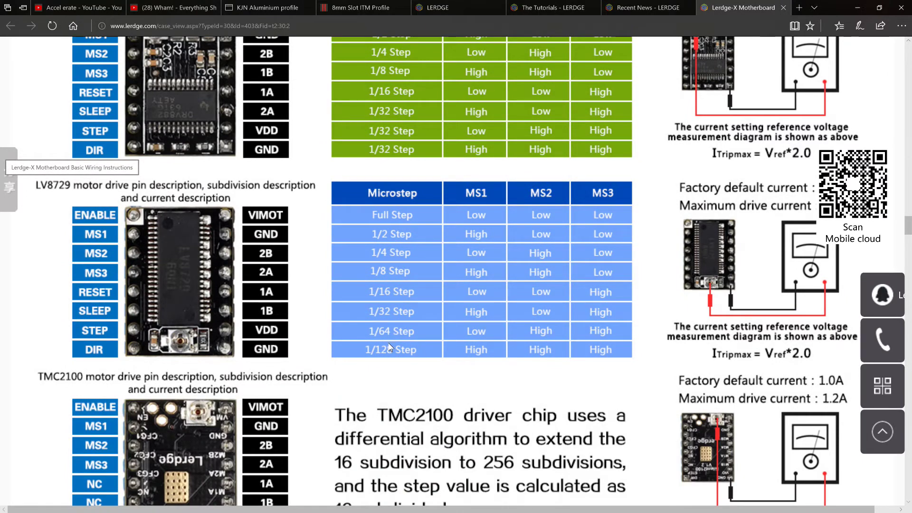
scroll(388, 346, down, 2)
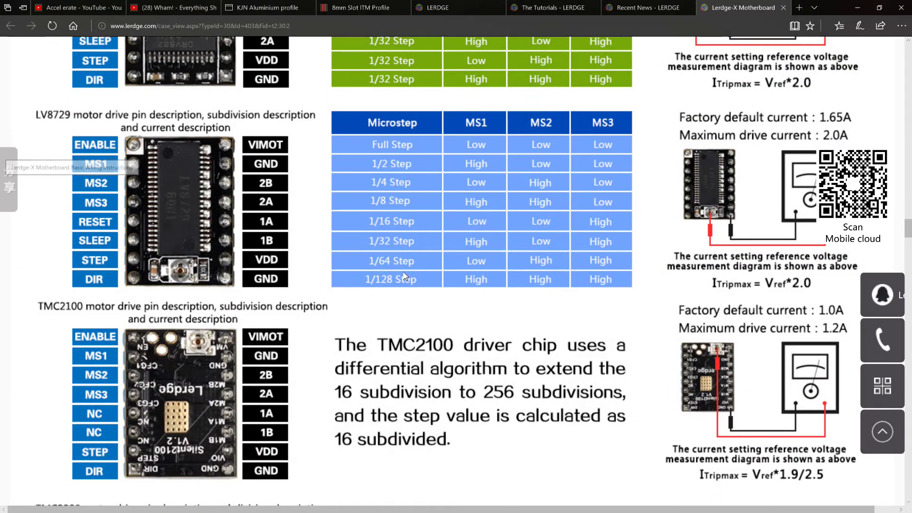
ctrl+scroll(404, 275, up, 3)
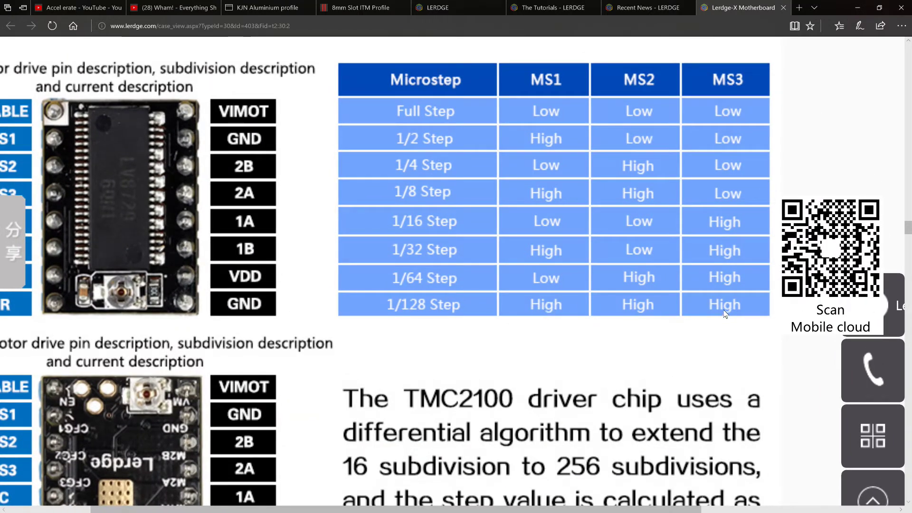
scroll(512, 288, up, 2)
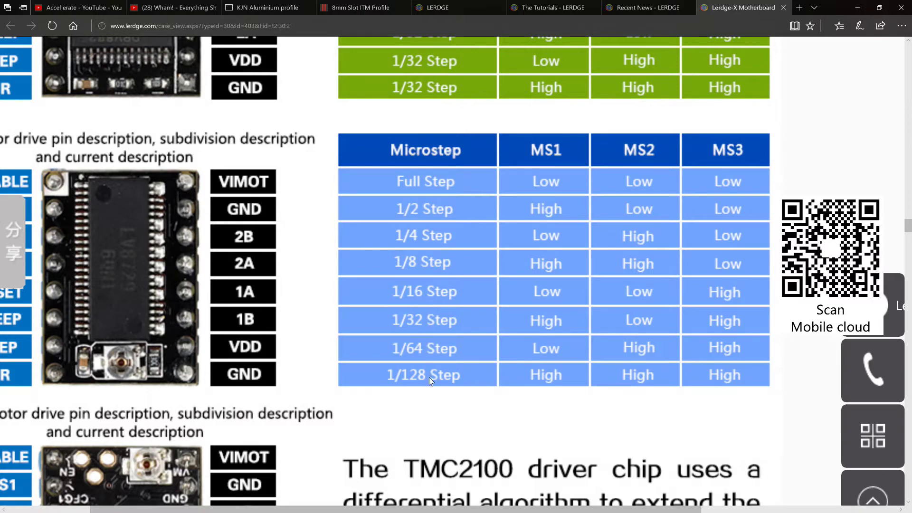
Review the driver wiring and microstep tables further down the article.
ctrl+scroll(446, 322, down, 1)
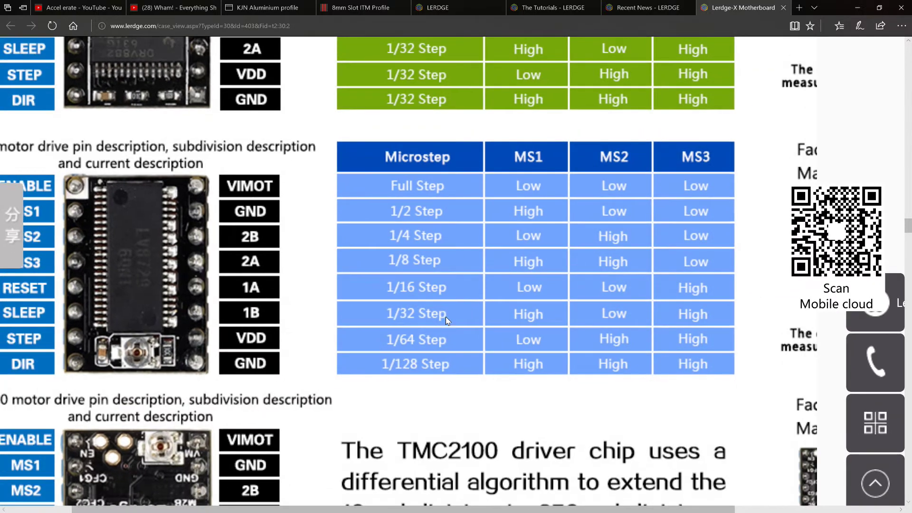
ctrl+scroll(446, 321, down, 2)
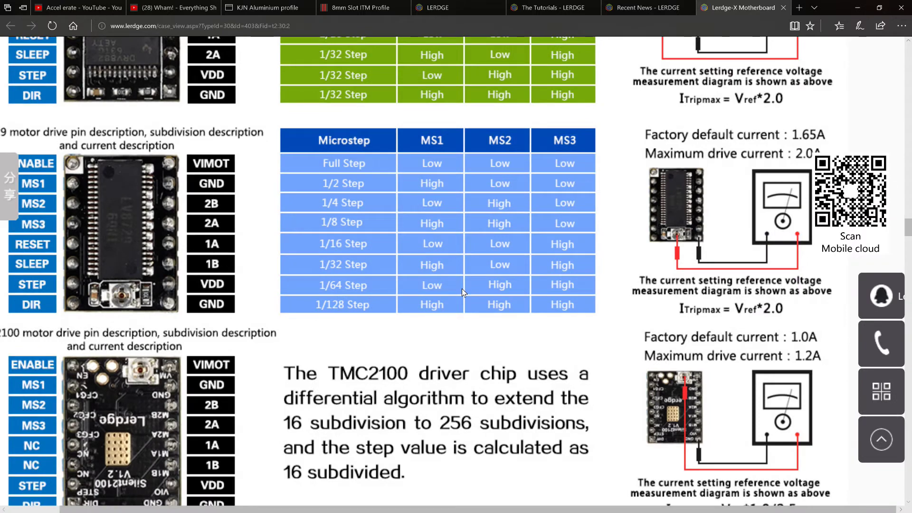
ctrl+scroll(462, 289, down, 1)
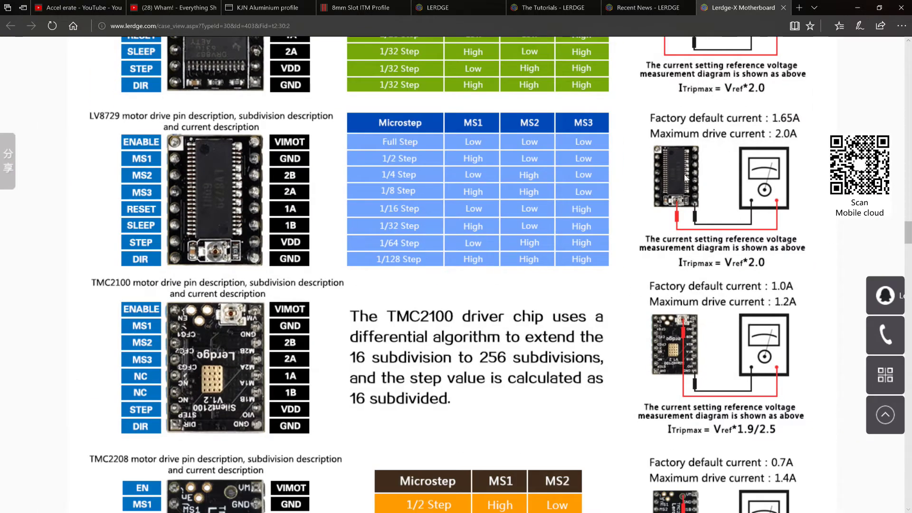
ctrl+scroll(762, 137, down, 1)
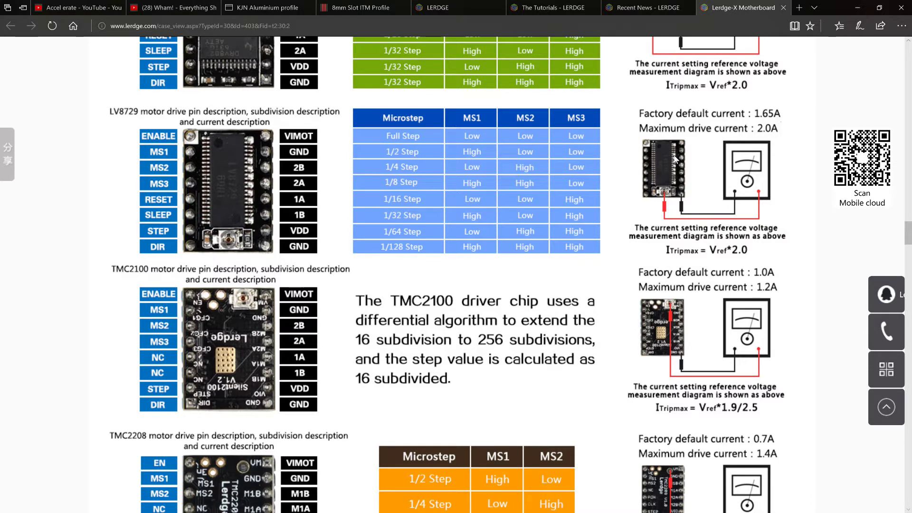
ctrl+scroll(535, 203, down, 2)
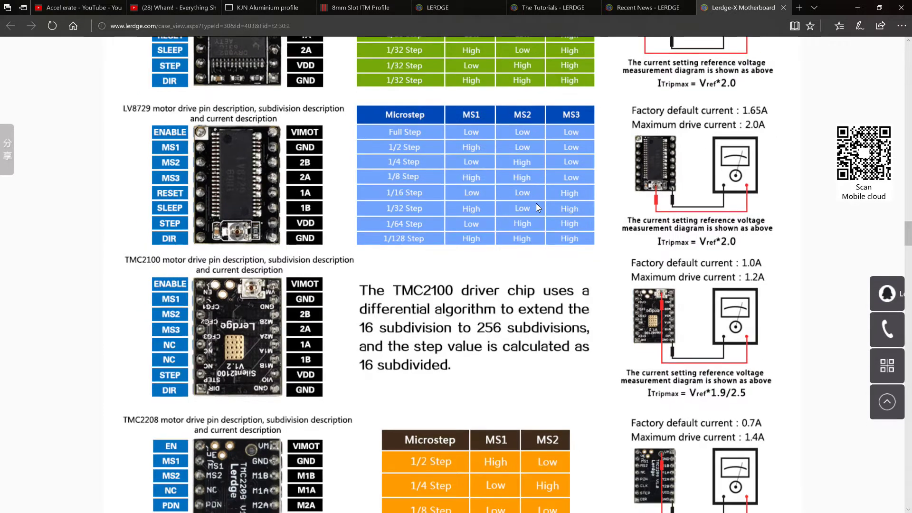
ctrl+scroll(461, 194, down, 3)
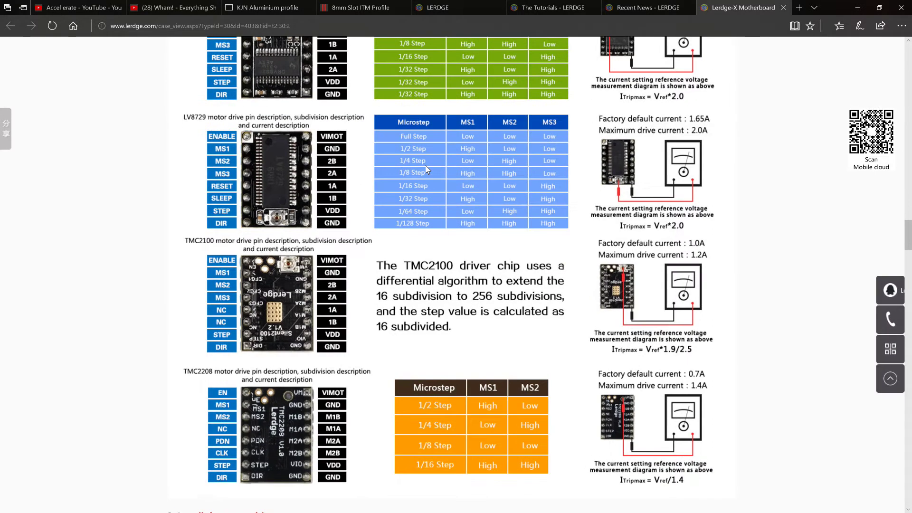
scroll(426, 170, up, 10)
scroll(435, 180, up, 15)
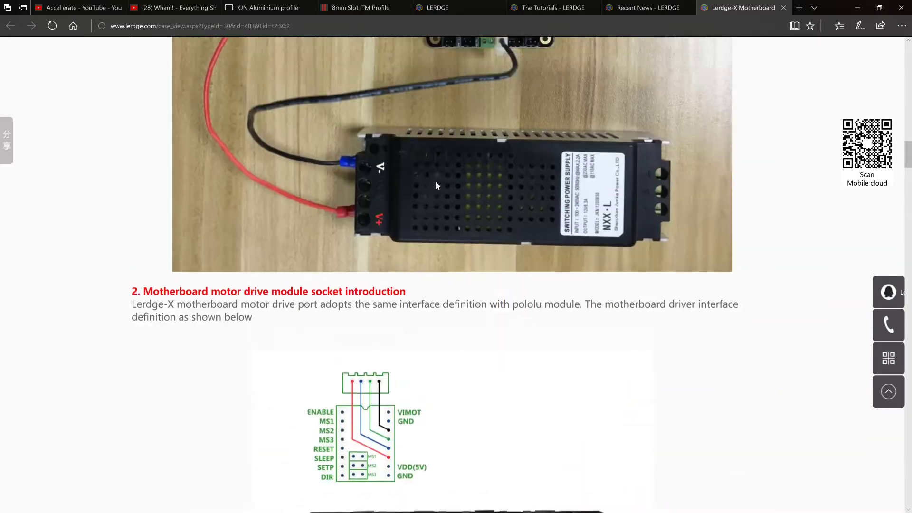
scroll(435, 181, down, 10)
scroll(438, 175, up, 4)
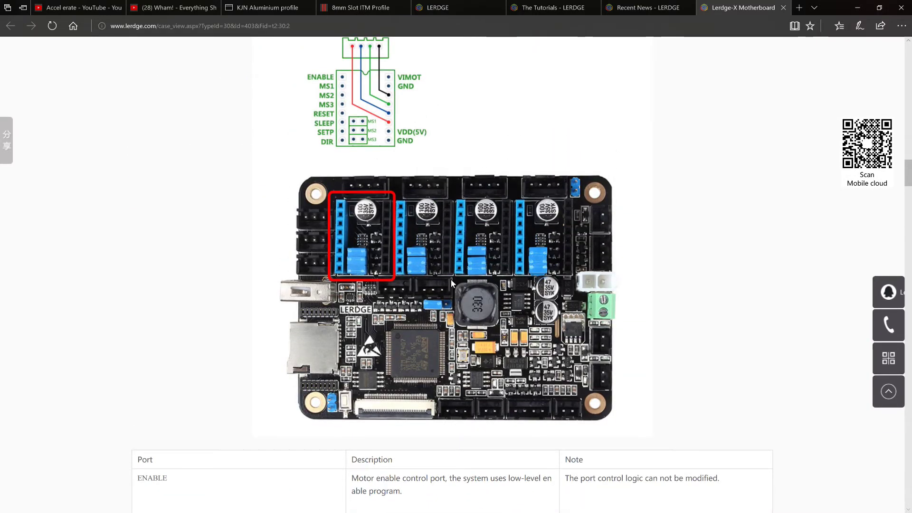
ctrl+scroll(451, 280, up, 2)
scroll(452, 283, up, 1)
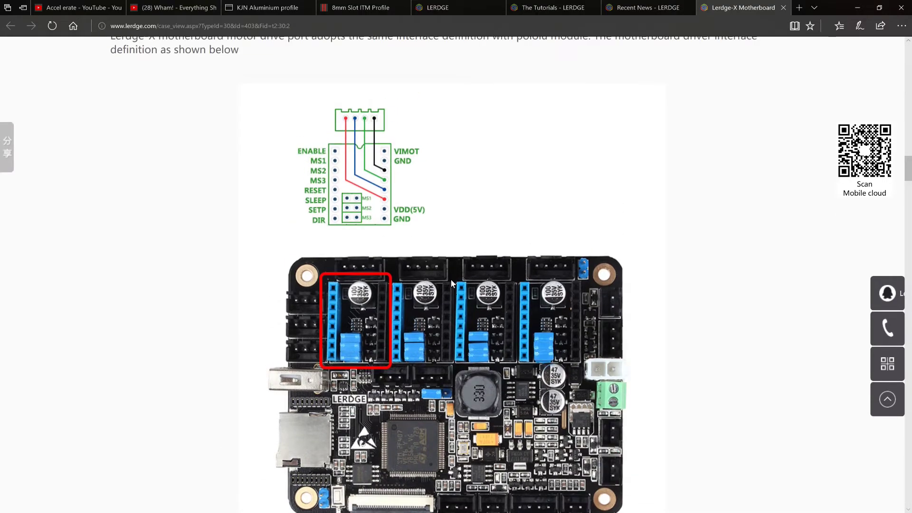
scroll(452, 279, down, 3)
scroll(451, 280, up, 8)
scroll(452, 280, up, 6)
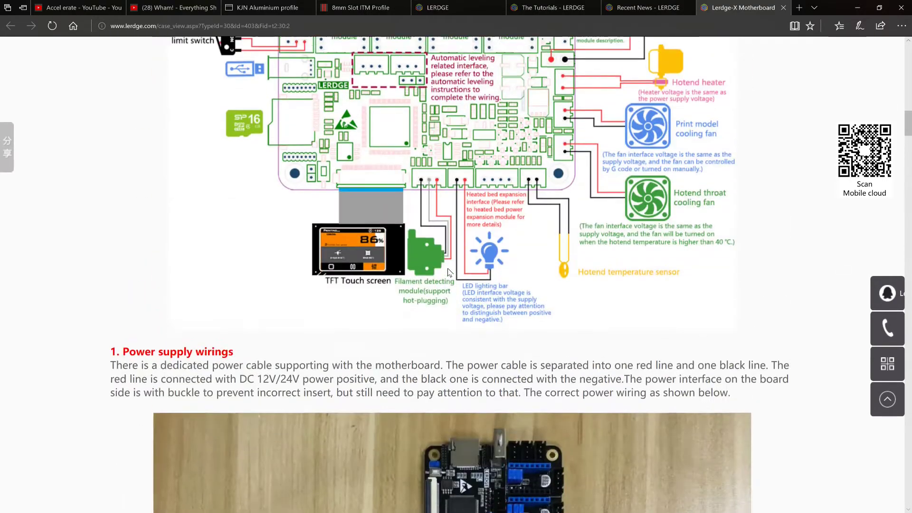
scroll(449, 273, down, 3)
scroll(449, 272, up, 15)
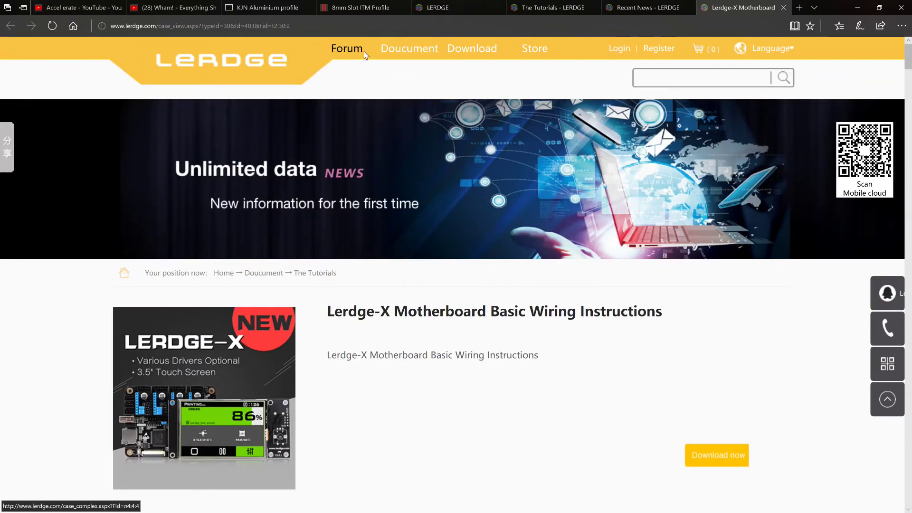
Go back to the Doucument news listing and scroll through it.
click(424, 50)
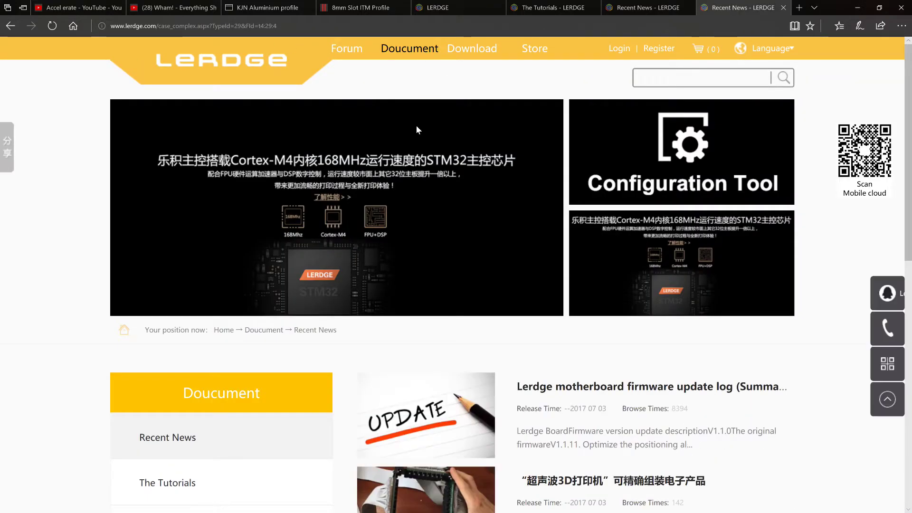
scroll(194, 389, down, 2)
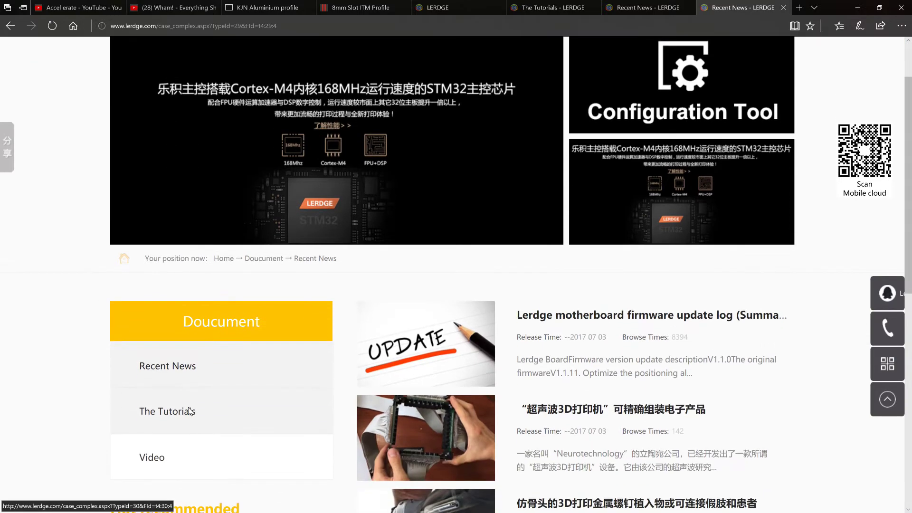
scroll(716, 60, up, 2)
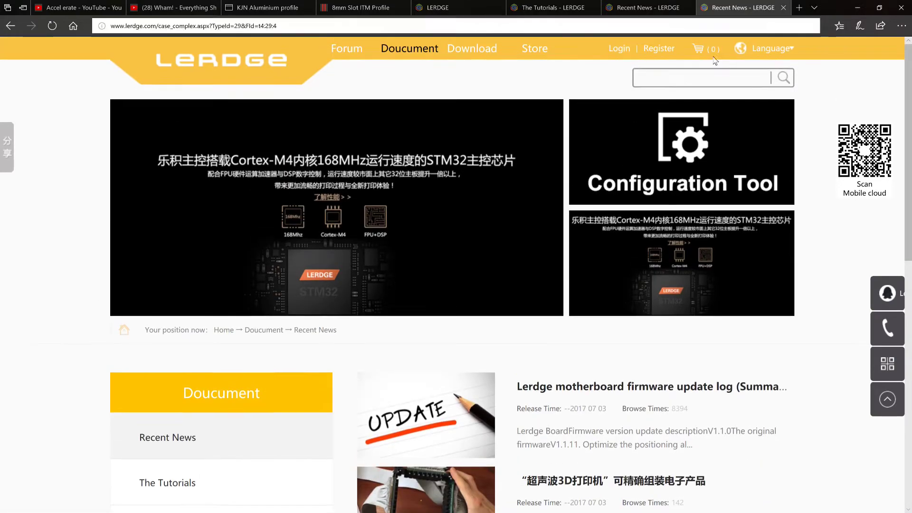
Search the site for 'lerdge', view the heatsink product, then return to the documentation list.
click(711, 79)
text(lerd)
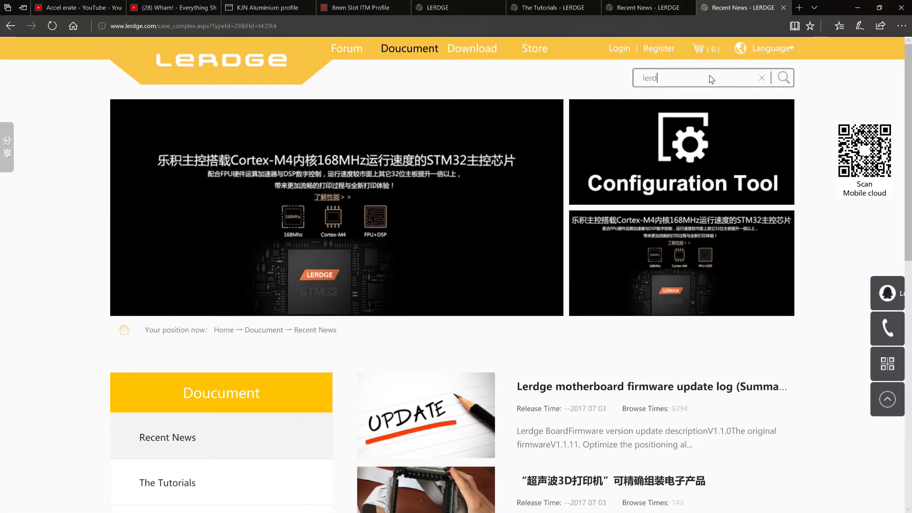
text(ge)
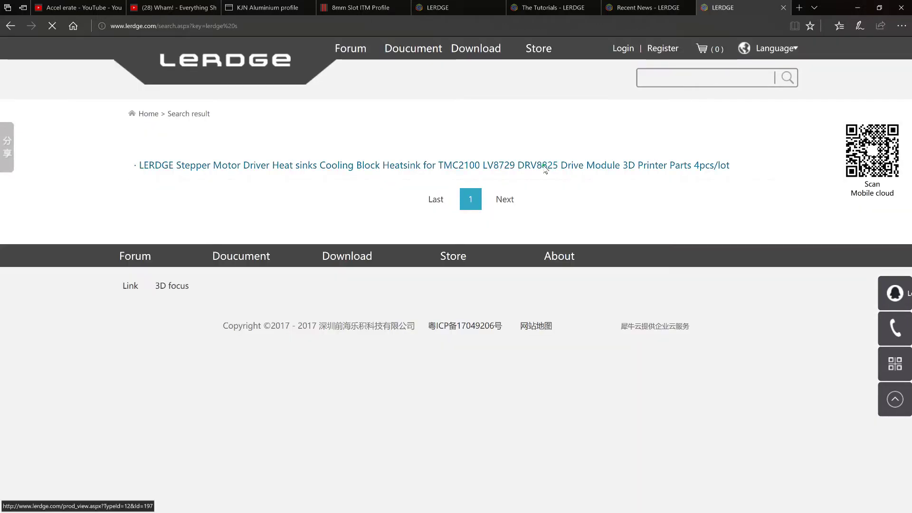
click(544, 165)
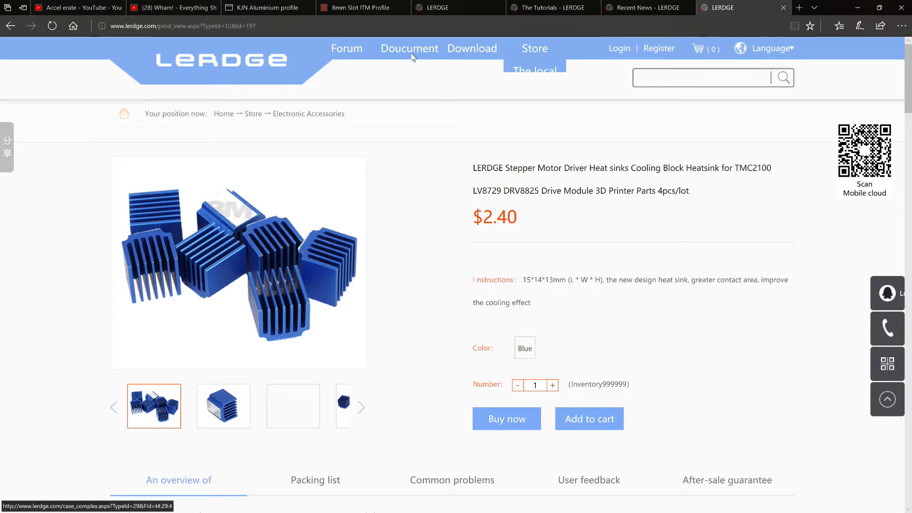
click(413, 55)
scroll(213, 315, down, 3)
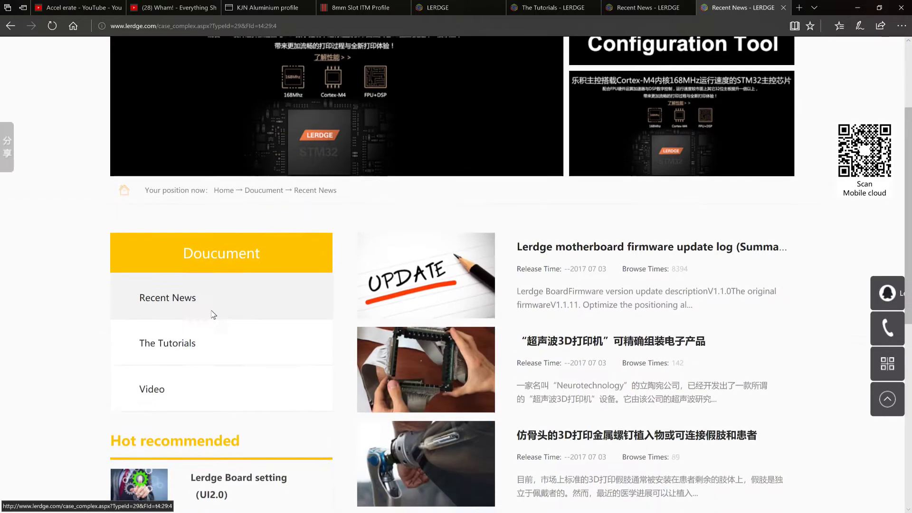
List The Tutorials and read the wiring diagram for limit switches, heaters, fans, sensors and TFT screen.
click(189, 341)
scroll(352, 323, down, 2)
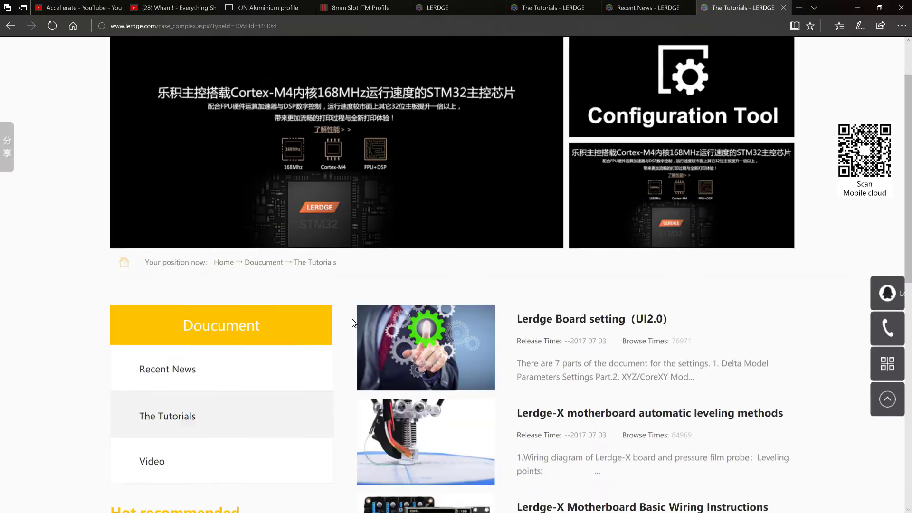
scroll(352, 323, down, 3)
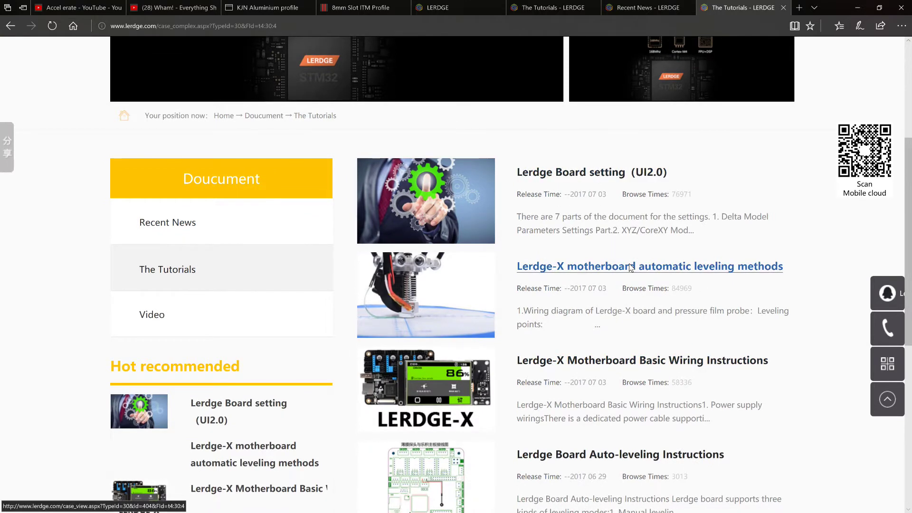
scroll(639, 375, down, 3)
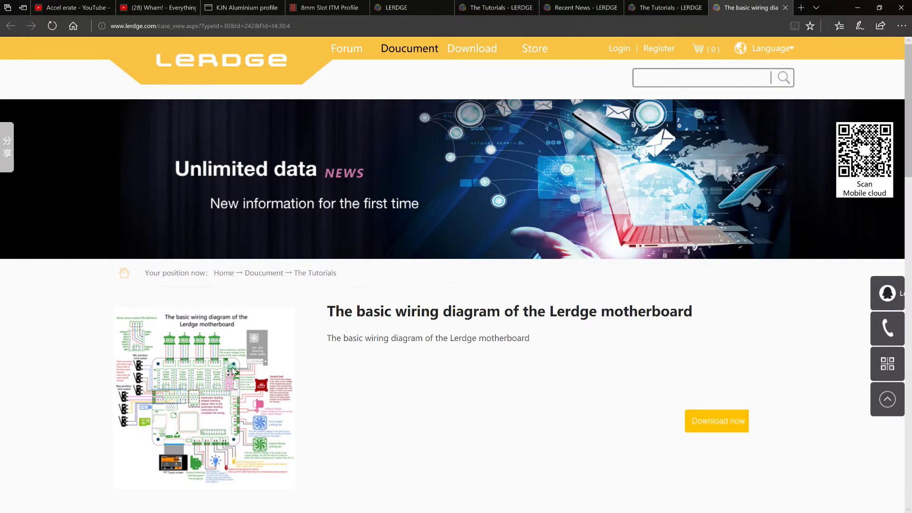
scroll(507, 393, down, 7)
scroll(469, 323, down, 5)
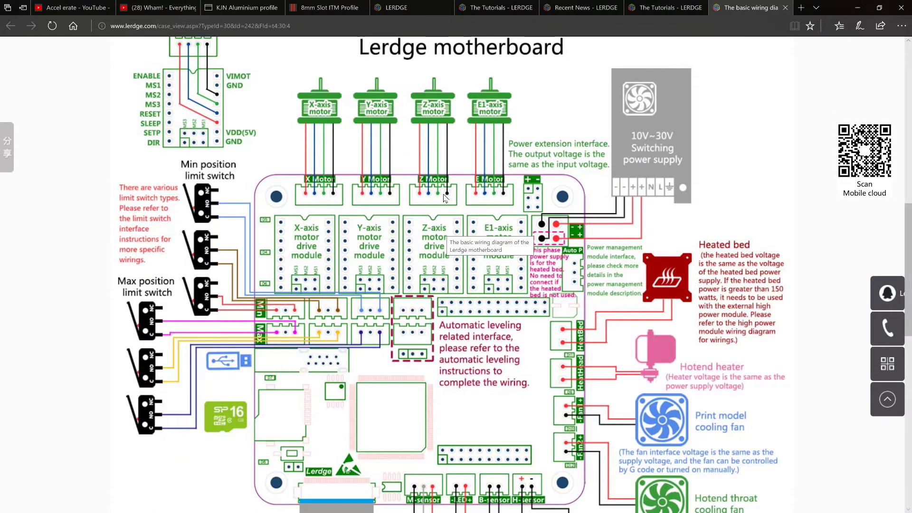
scroll(456, 223, down, 2)
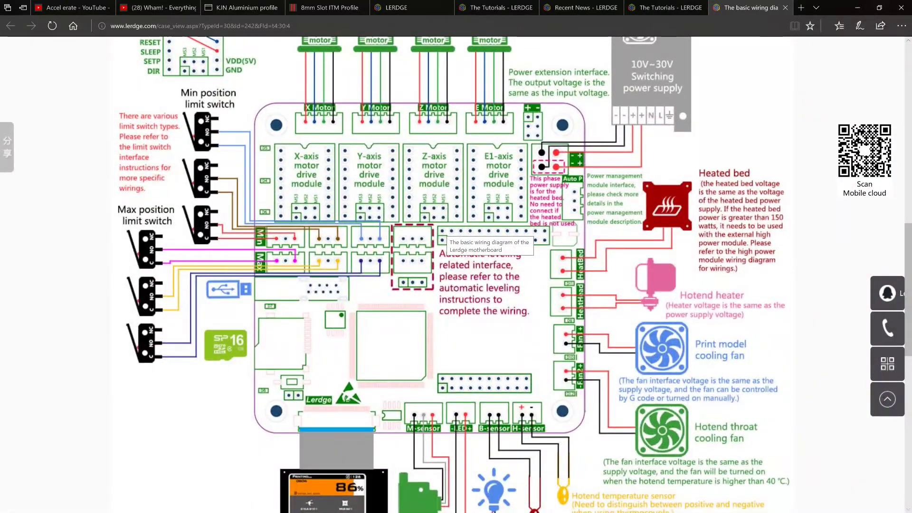
scroll(565, 304, up, 3)
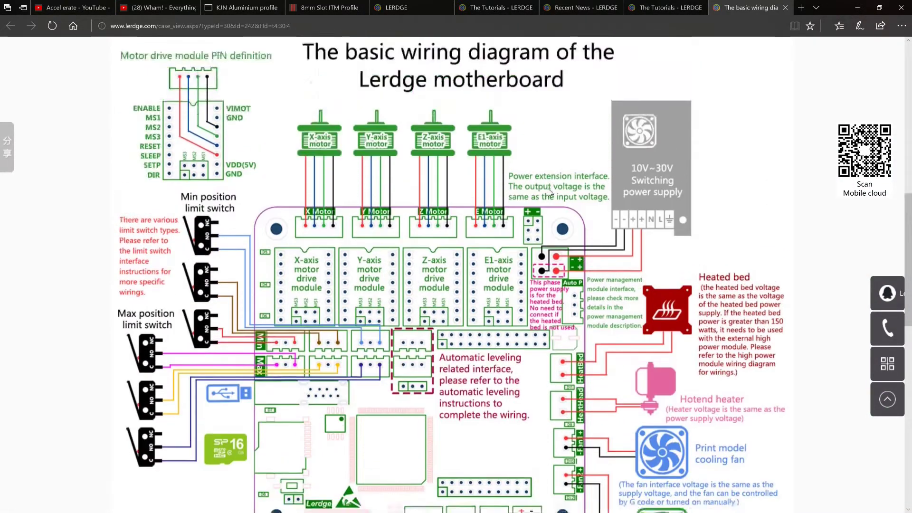
scroll(547, 205, down, 3)
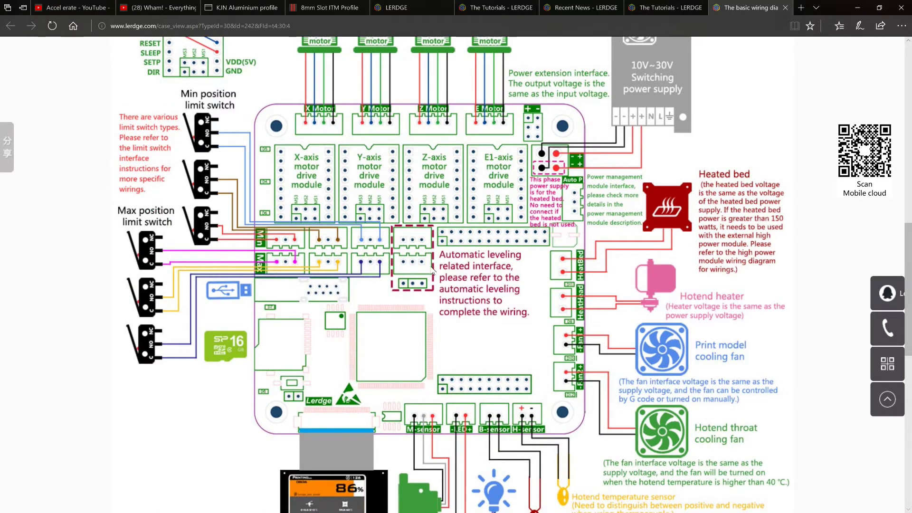
scroll(473, 388, down, 2)
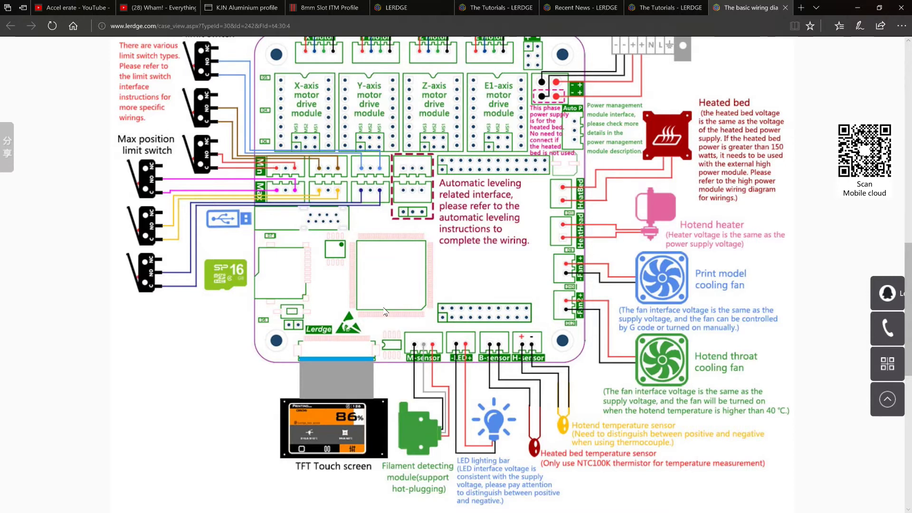
scroll(570, 432, down, 3)
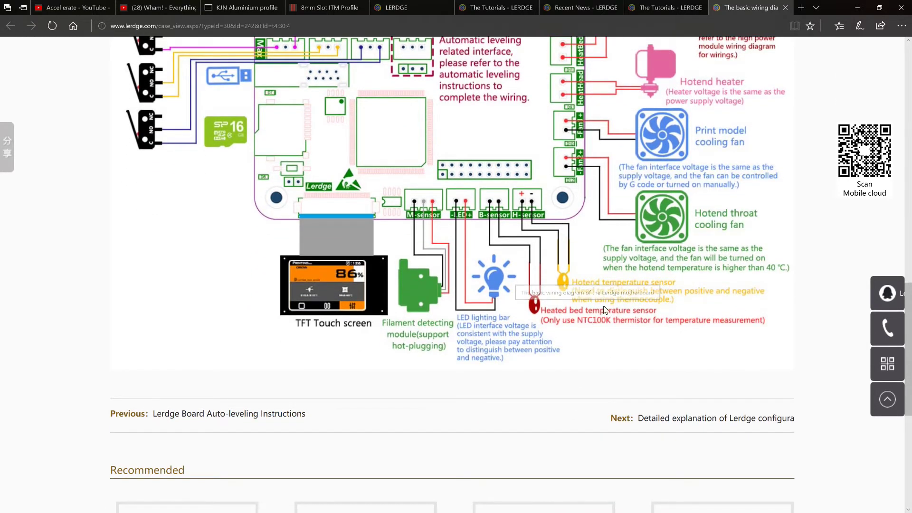
ctrl+scroll(599, 310, up, 2)
ctrl+scroll(605, 309, up, 2)
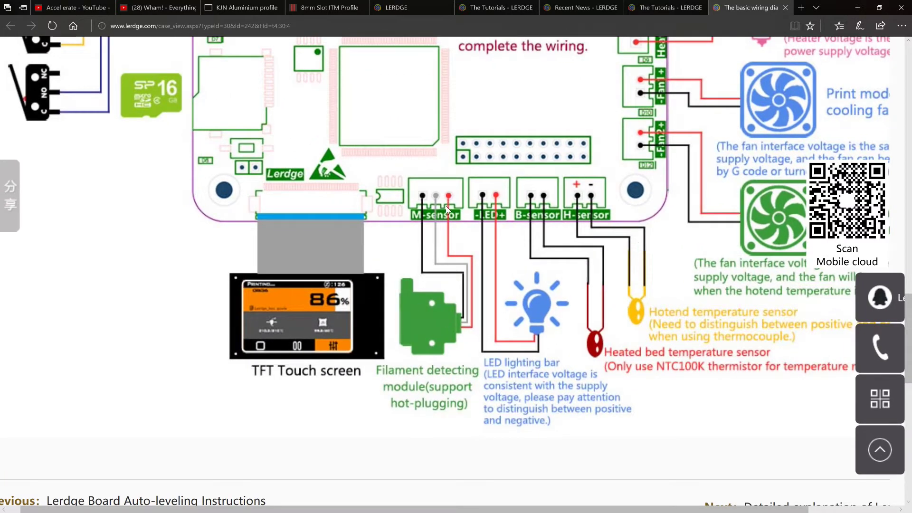
drag(447, 210, 441, 413)
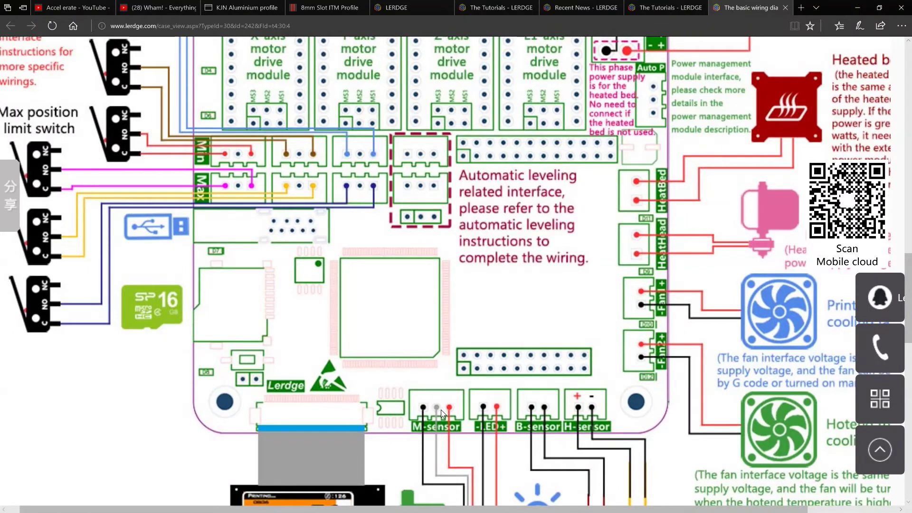
scroll(442, 411, down, 3)
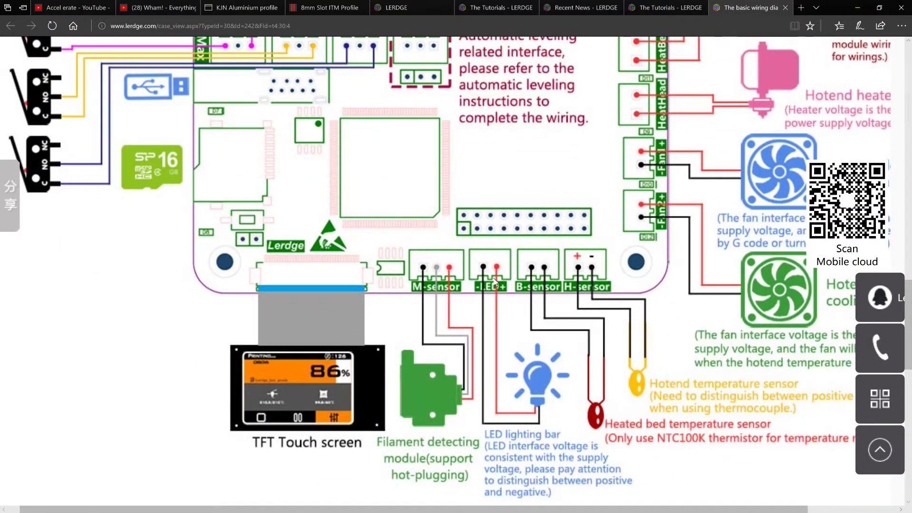
scroll(583, 385, down, 3)
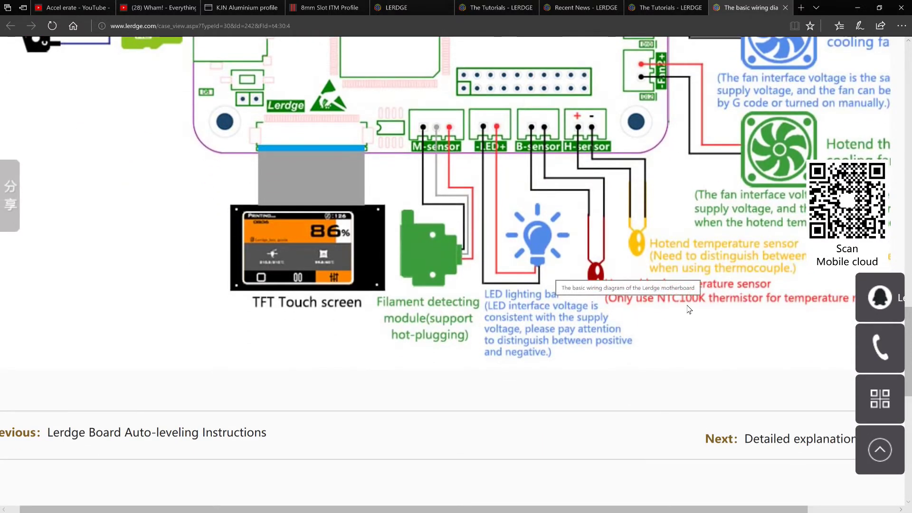
scroll(724, 317, up, 2)
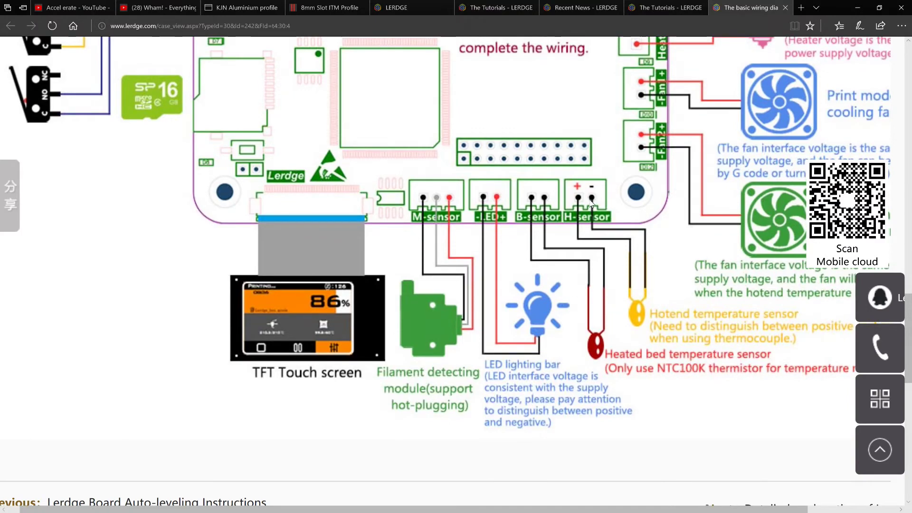
scroll(583, 207, up, 5)
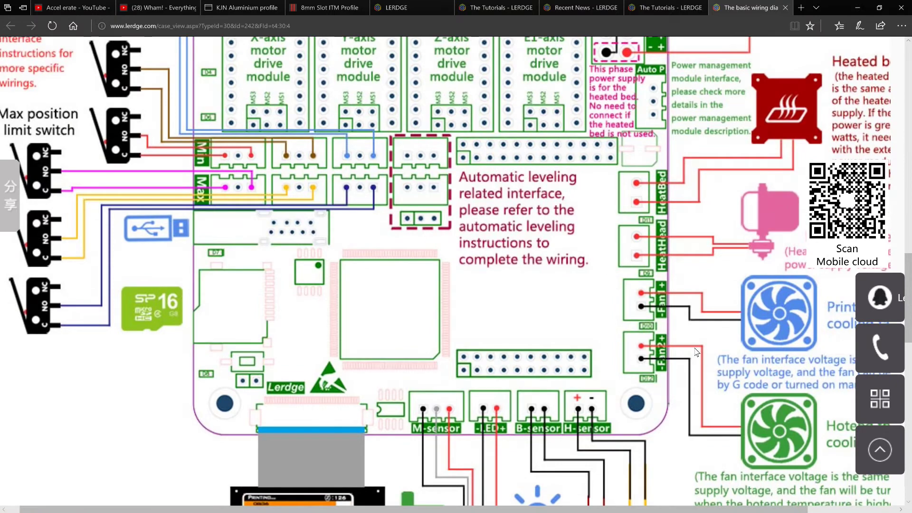
scroll(723, 355, down, 7)
scroll(732, 349, up, 4)
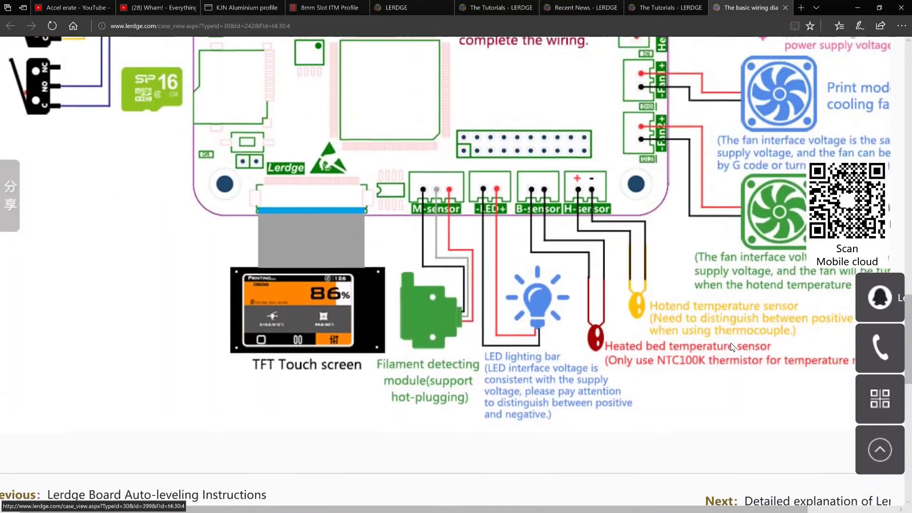
scroll(734, 345, up, 3)
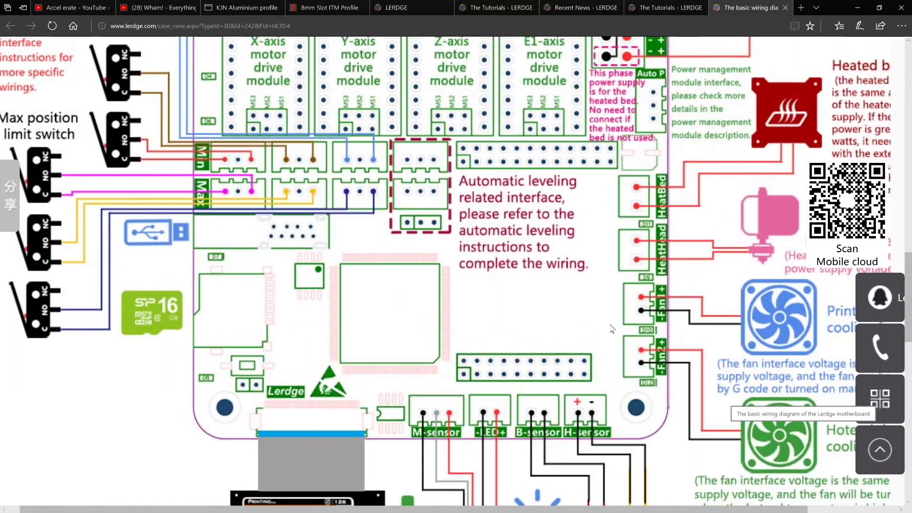
ctrl+scroll(610, 325, down, 2)
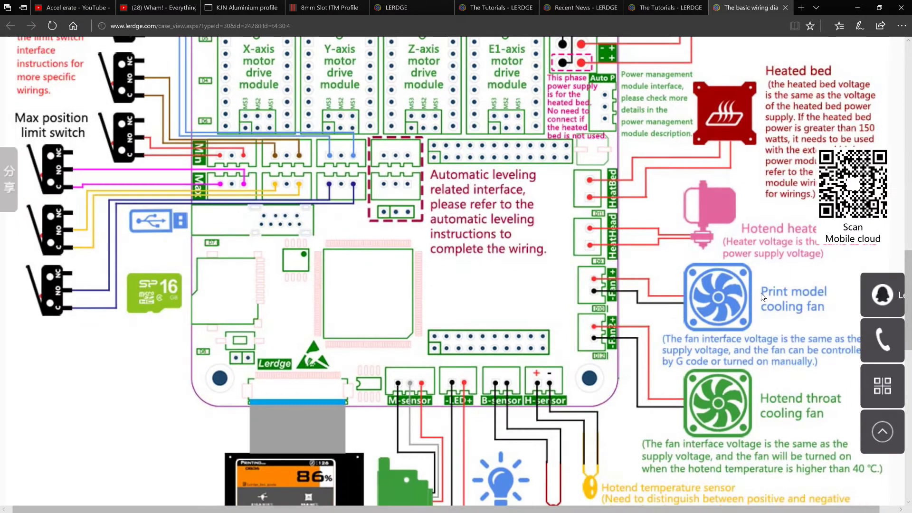
scroll(743, 300, down, 2)
scroll(665, 343, up, 5)
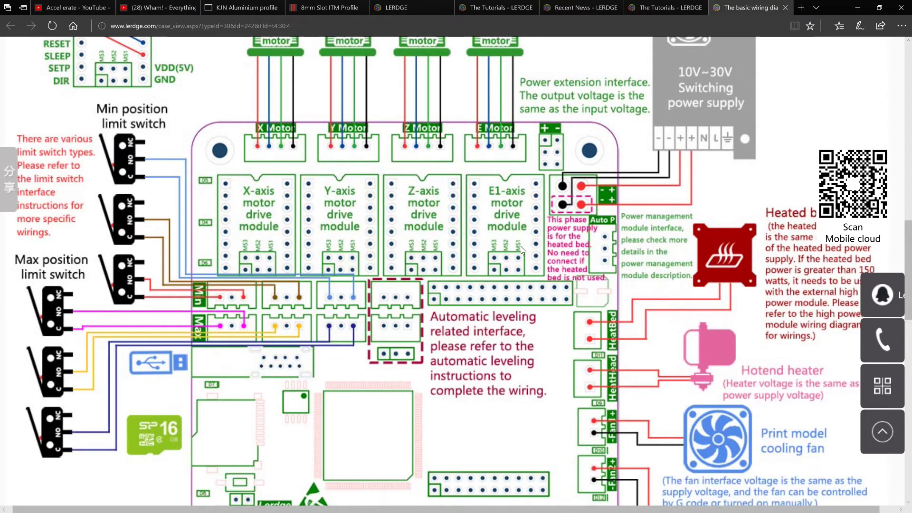
scroll(327, 345, up, 3)
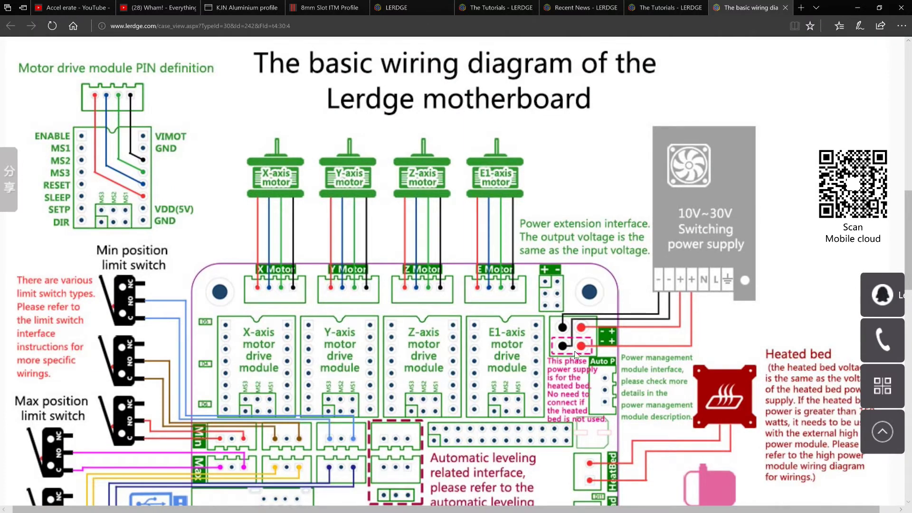
scroll(536, 354, down, 4)
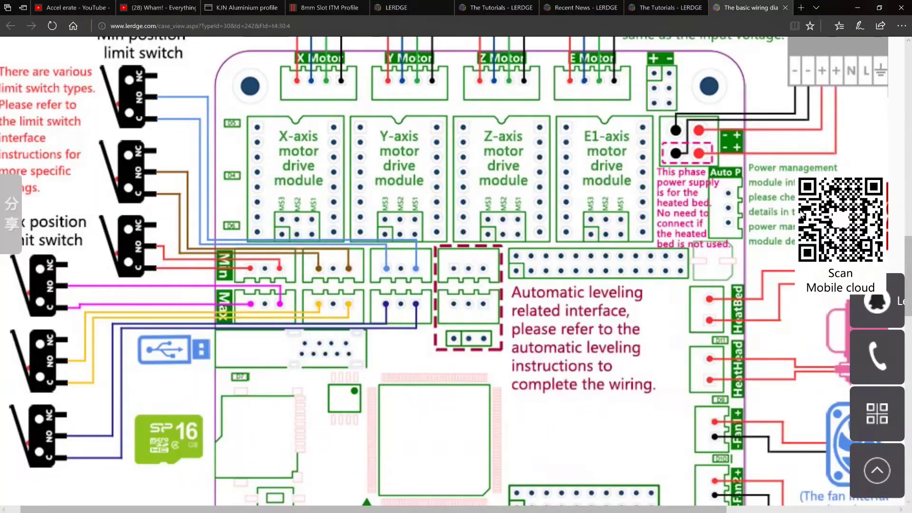
ctrl+scroll(760, 216, up, 1)
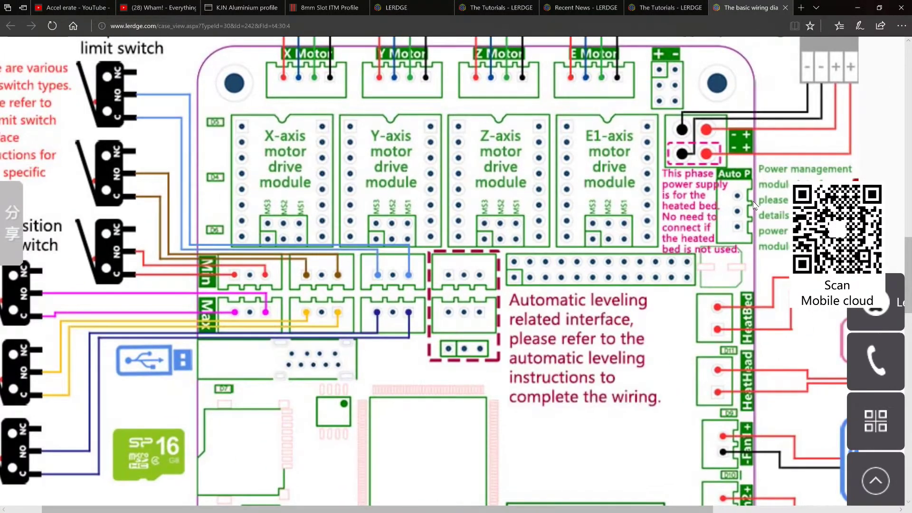
ctrl+scroll(760, 216, up, 1)
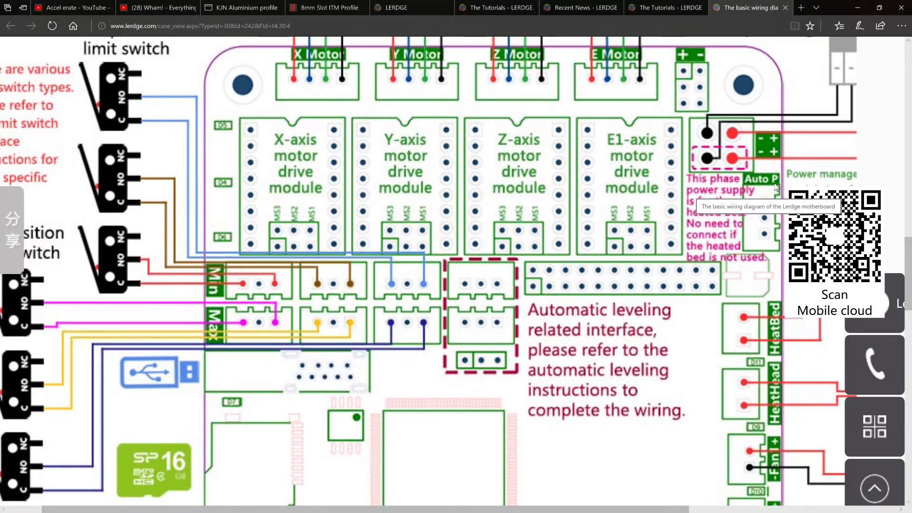
ctrl+scroll(647, 243, down, 1)
ctrl+scroll(647, 242, down, 4)
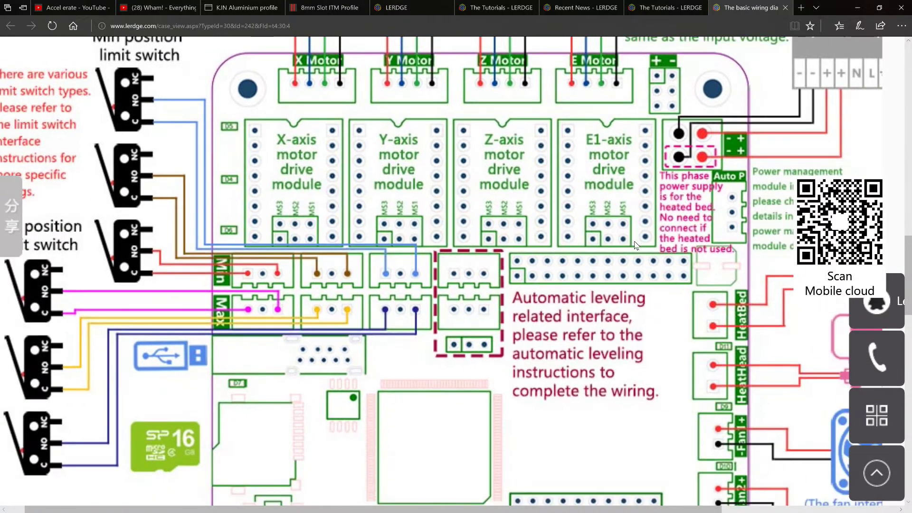
ctrl+scroll(499, 255, down, 3)
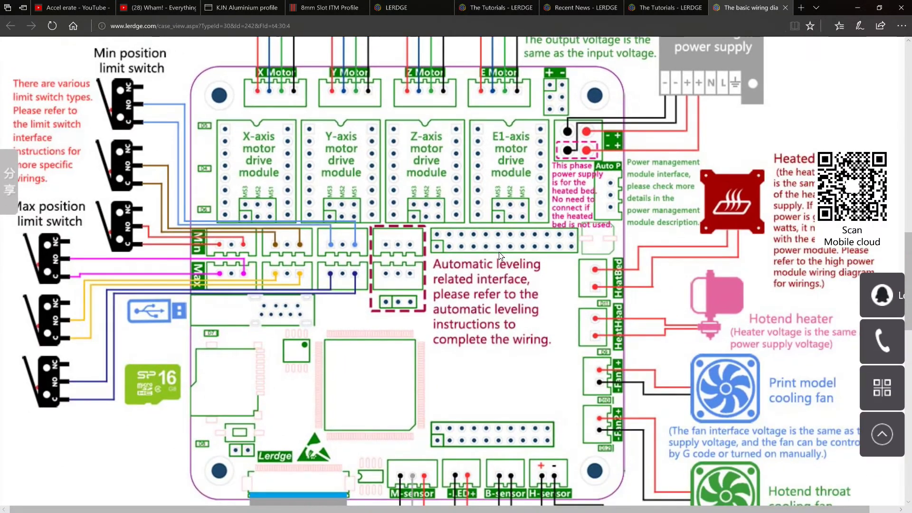
ctrl+scroll(499, 255, down, 1)
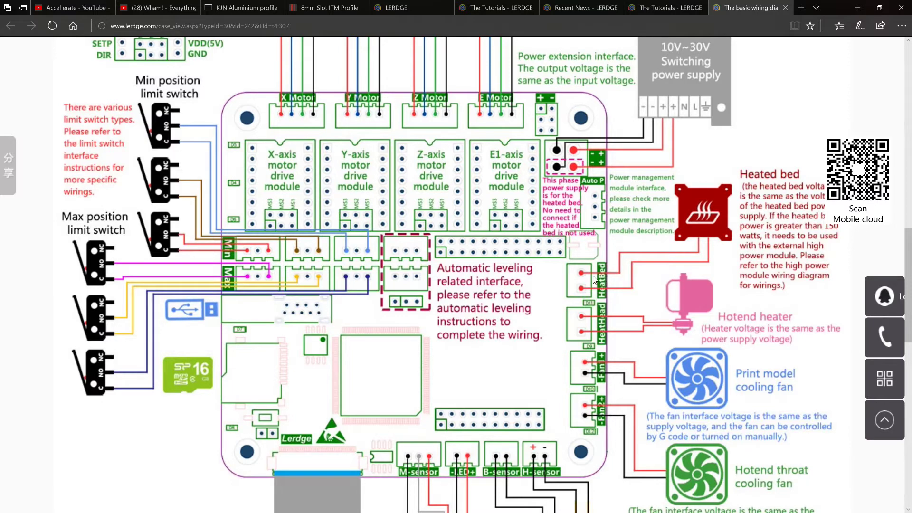
scroll(520, 323, down, 5)
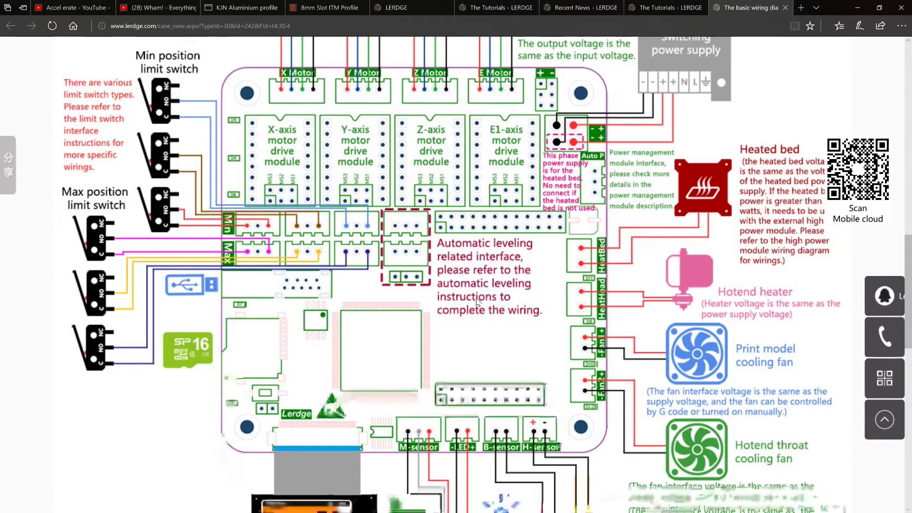
scroll(412, 314, up, 8)
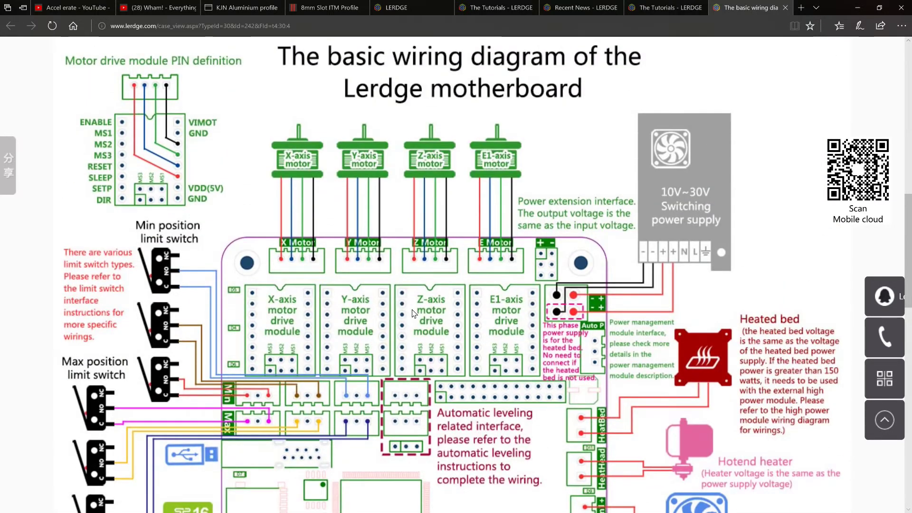
ctrl+scroll(469, 310, down, 2)
ctrl+scroll(470, 309, down, 1)
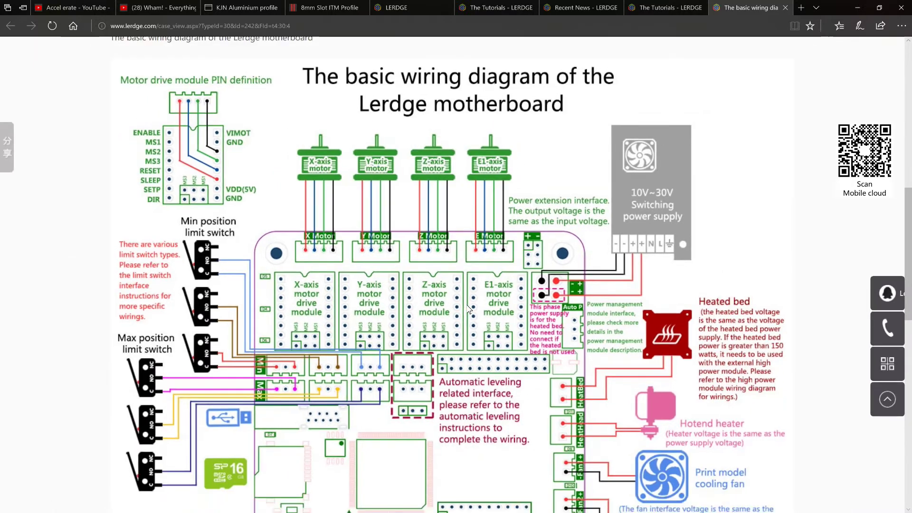
scroll(447, 304, down, 5)
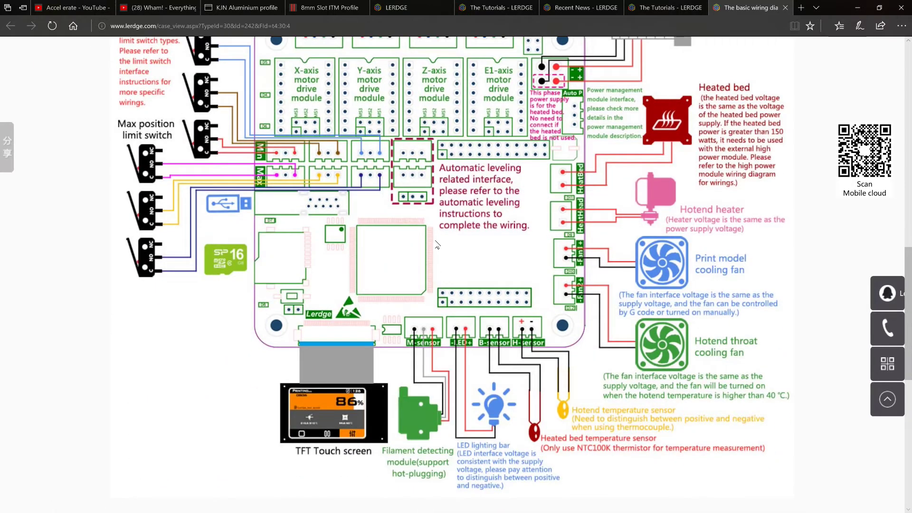
scroll(413, 161, up, 2)
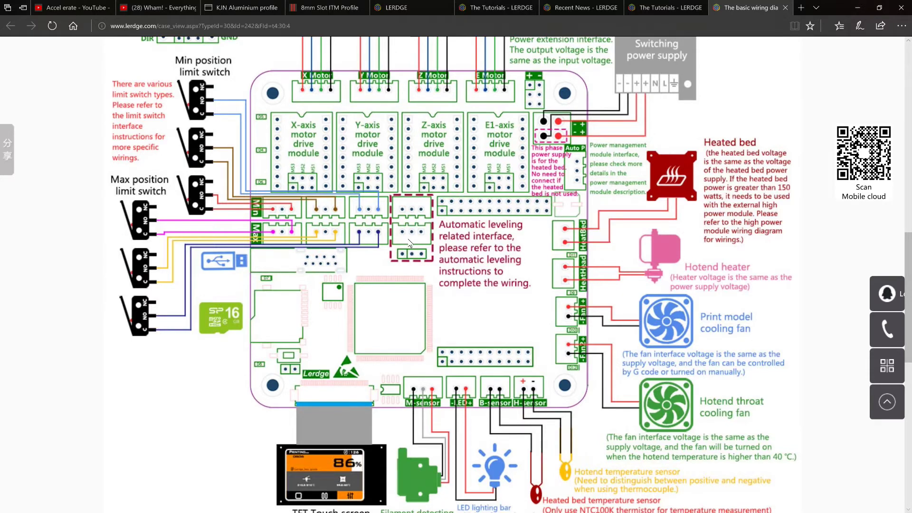
scroll(423, 247, down, 6)
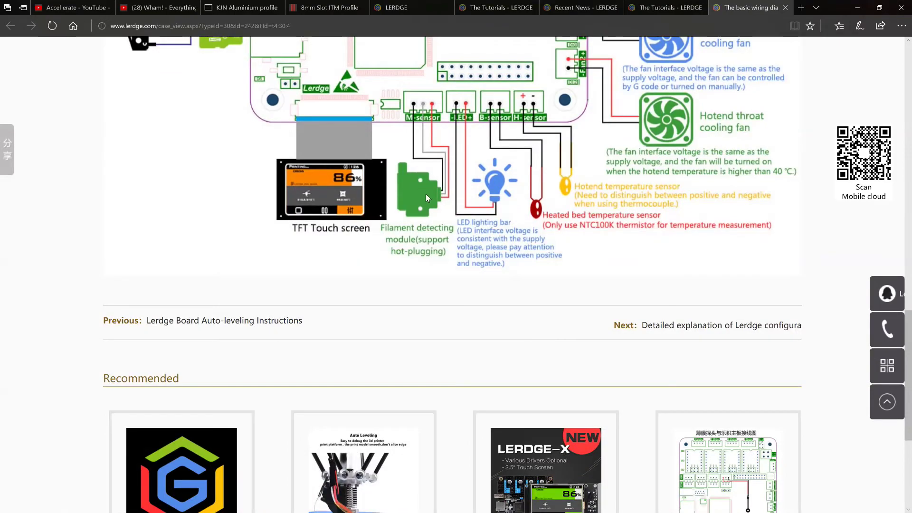
scroll(455, 207, down, 3)
scroll(455, 207, up, 13)
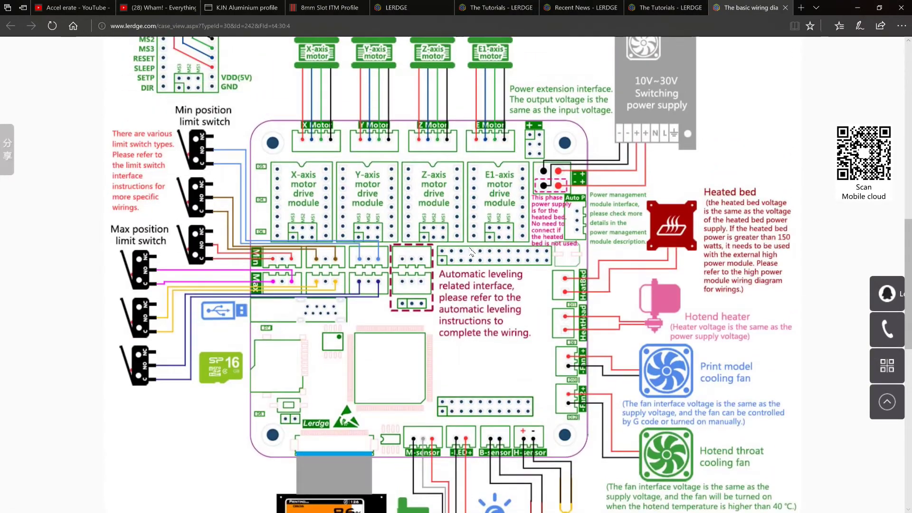
scroll(417, 304, down, 5)
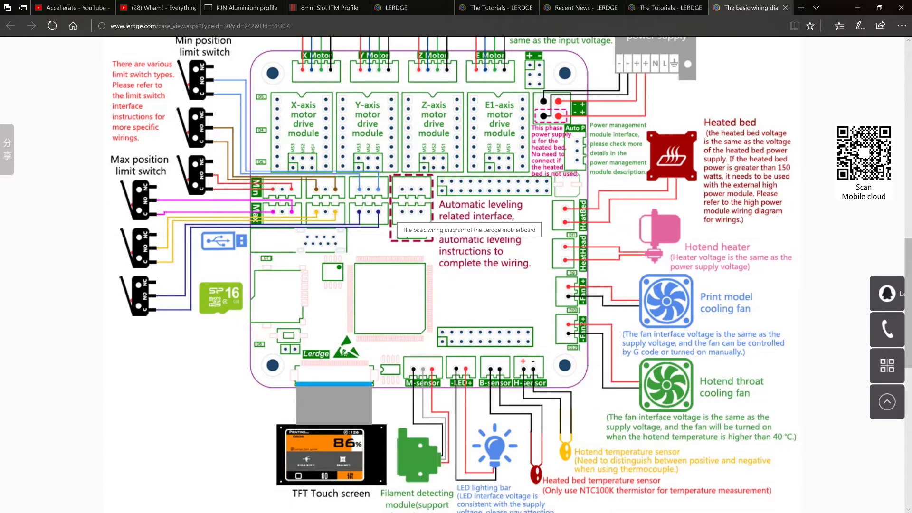
key(super)
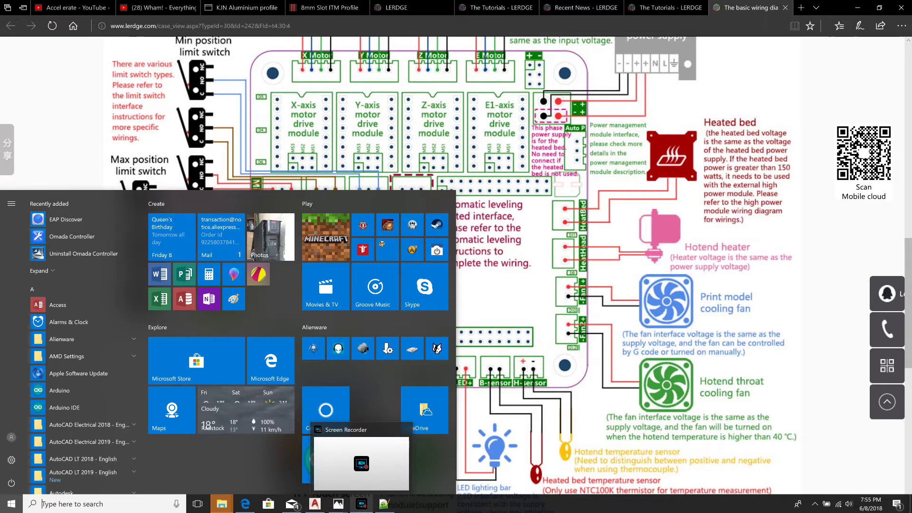
mouse_move(315, 505)
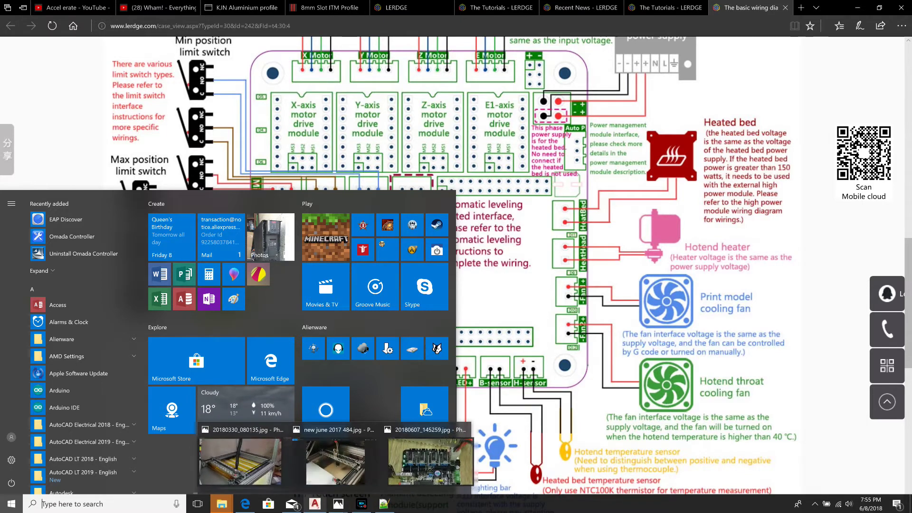
mouse_move(215, 510)
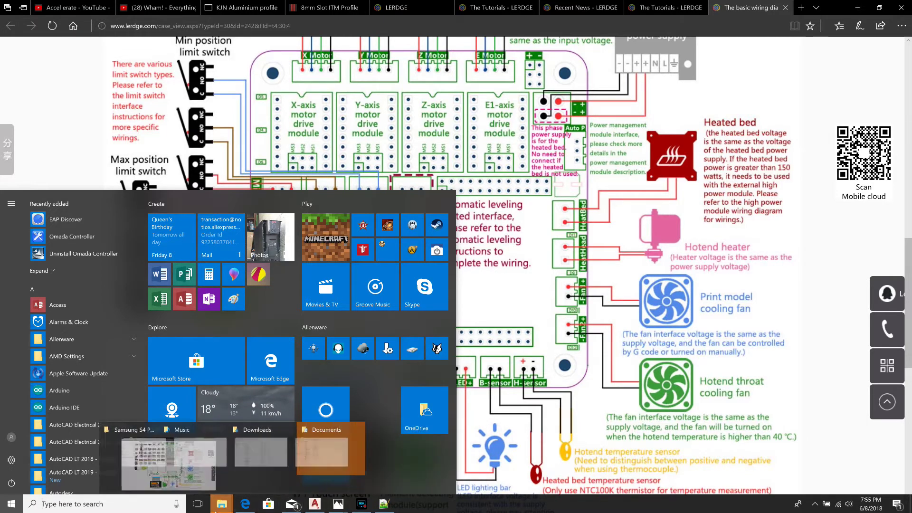
click(248, 508)
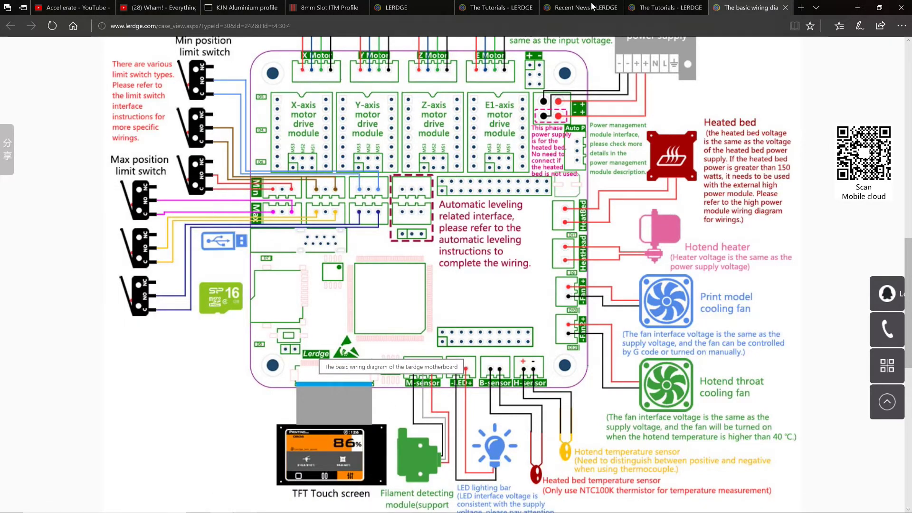
click(668, 8)
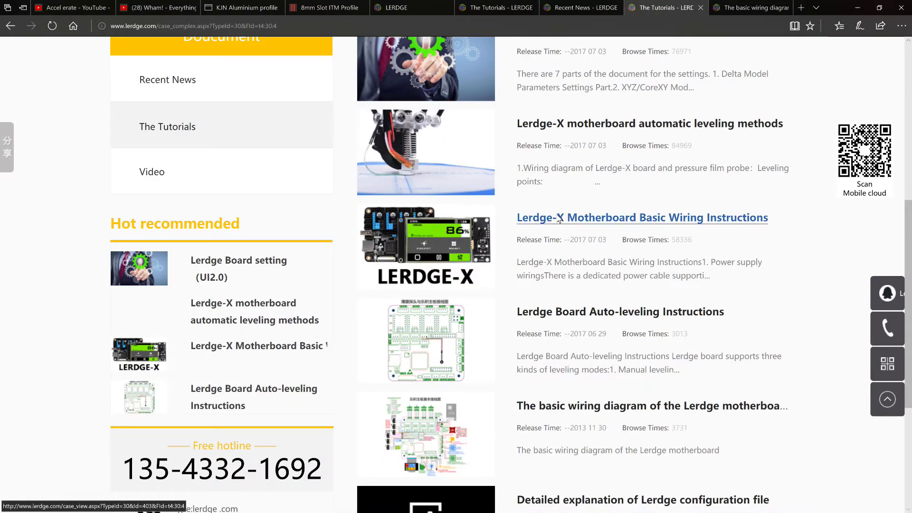
Scroll the tutorial list, glance at Recent News, then return to the Tutorials list.
scroll(555, 216, up, 5)
scroll(551, 244, down, 3)
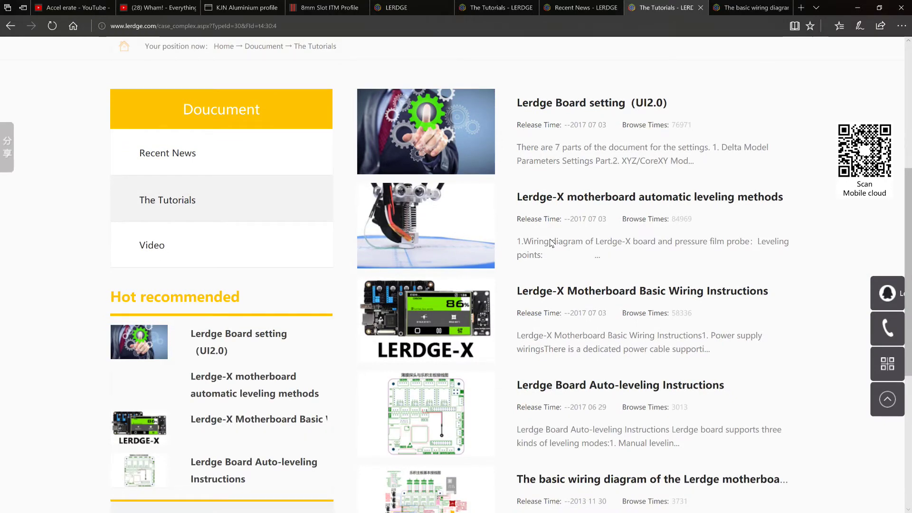
scroll(551, 243, down, 4)
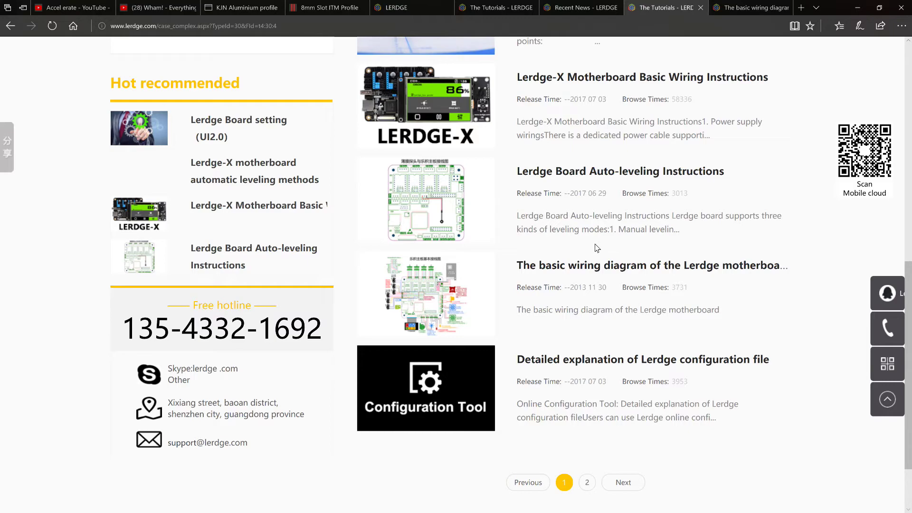
scroll(597, 248, down, 2)
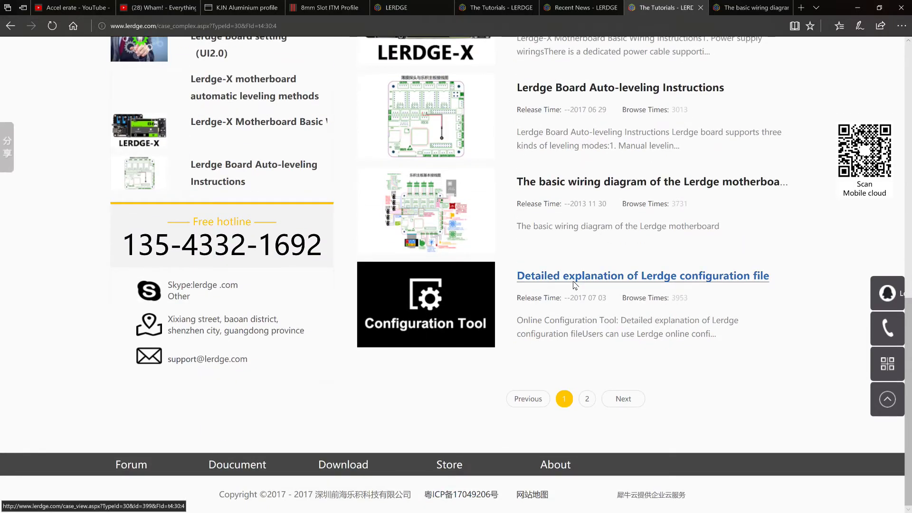
scroll(575, 284, up, 6)
scroll(575, 284, up, 5)
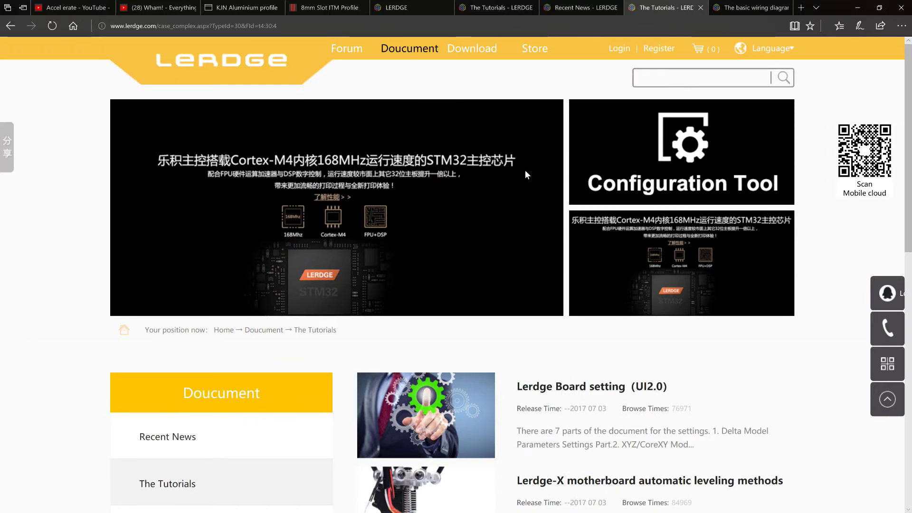
scroll(469, 211, down, 3)
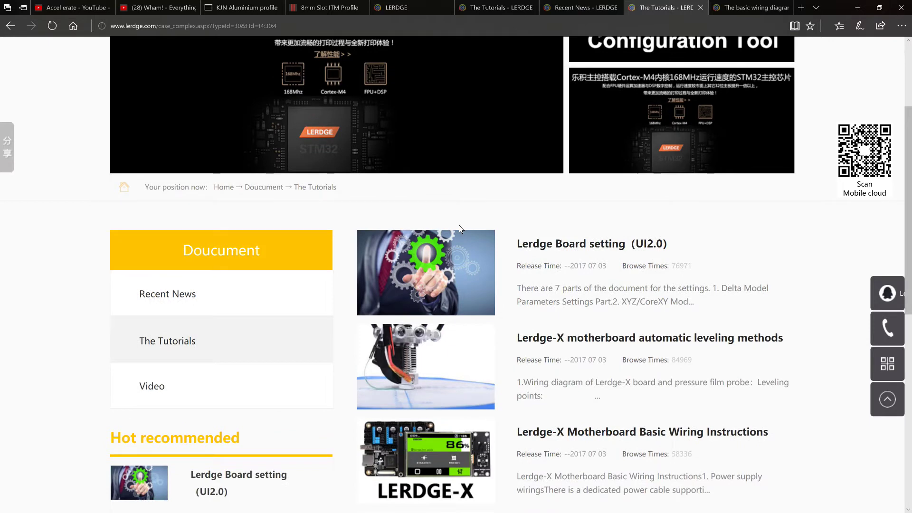
scroll(572, 294, down, 3)
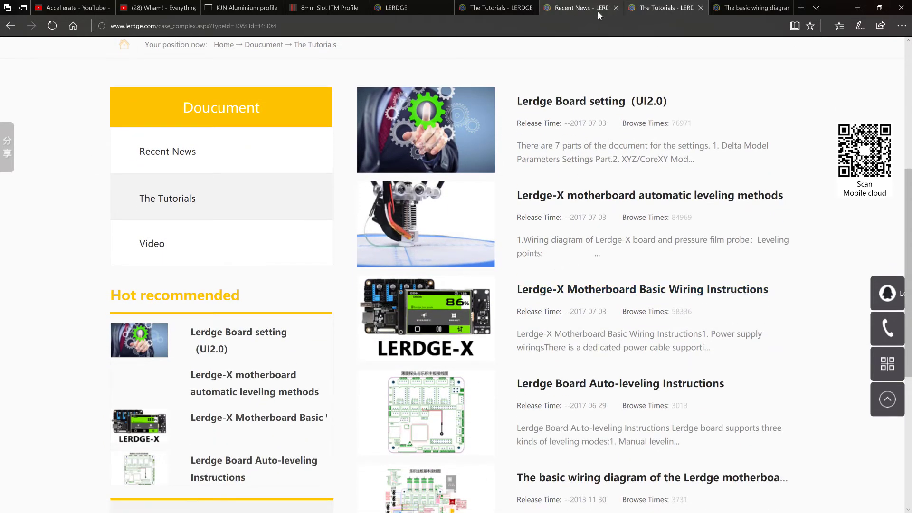
click(580, 9)
click(497, 8)
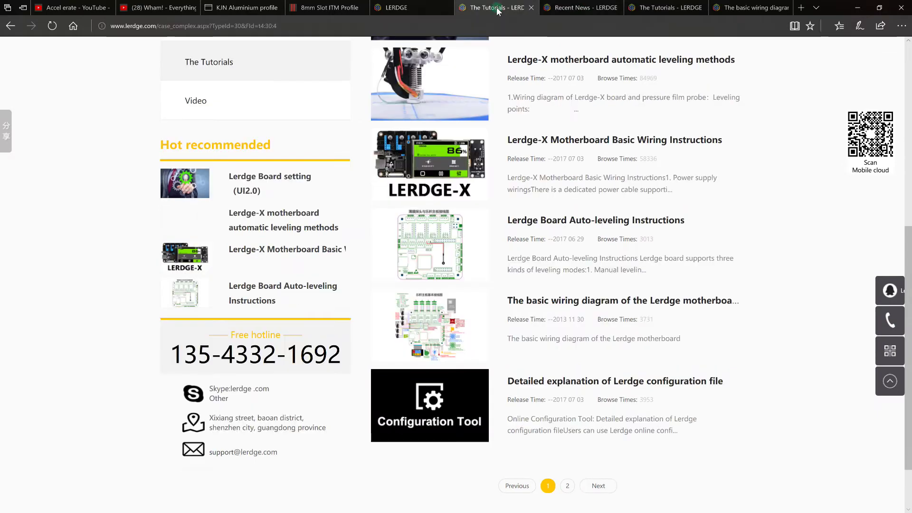
Open Lerdge Board Auto-leveling Instructions and scroll down to its film pressure probe wiring diagram.
click(437, 245)
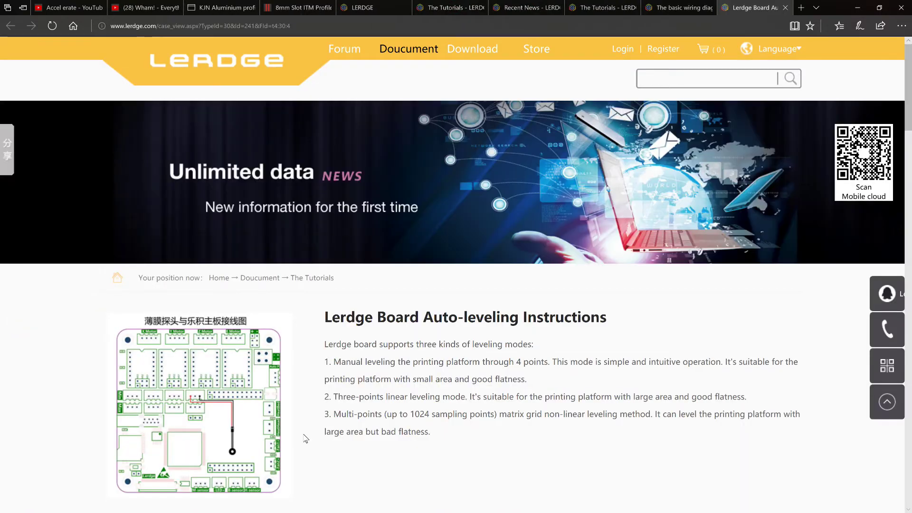
scroll(343, 413, down, 10)
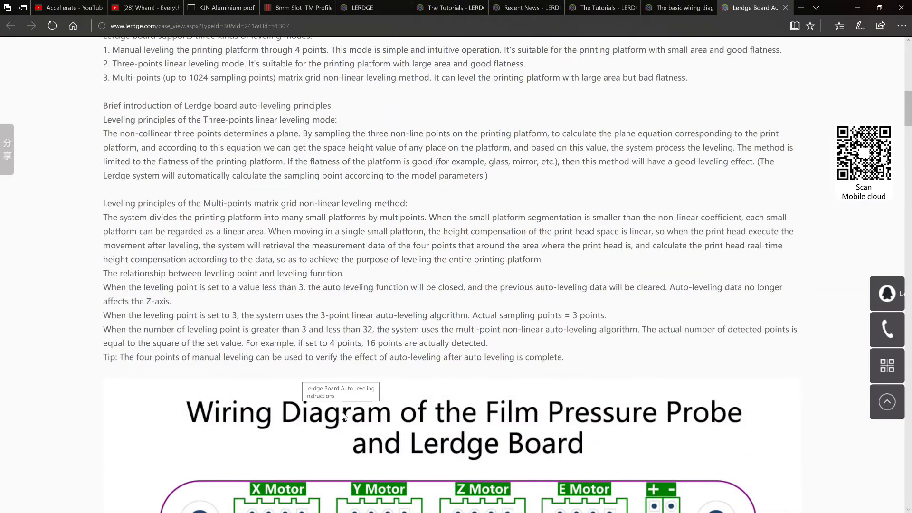
scroll(342, 415, down, 5)
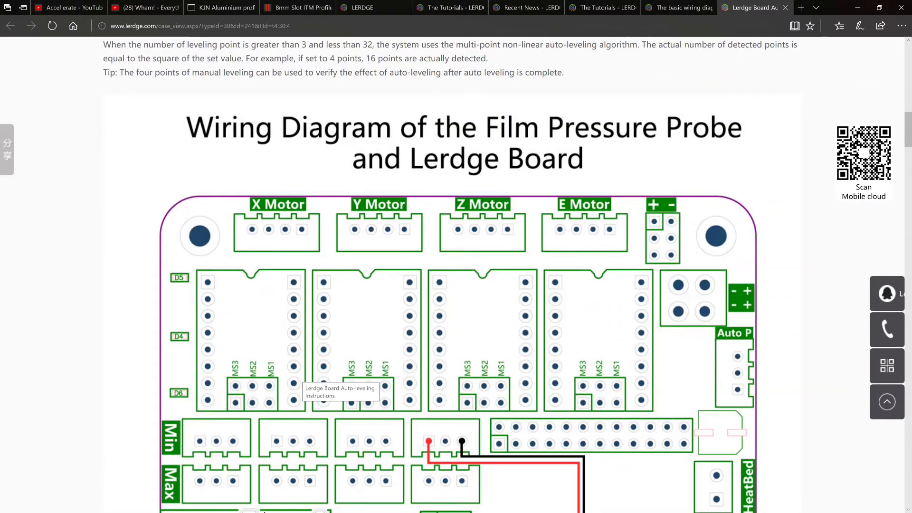
key(super)
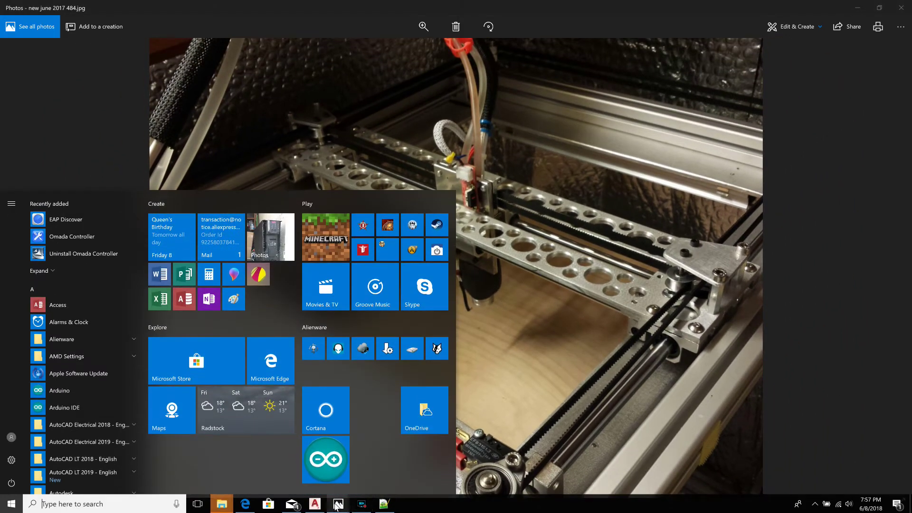
key(super)
key(super)
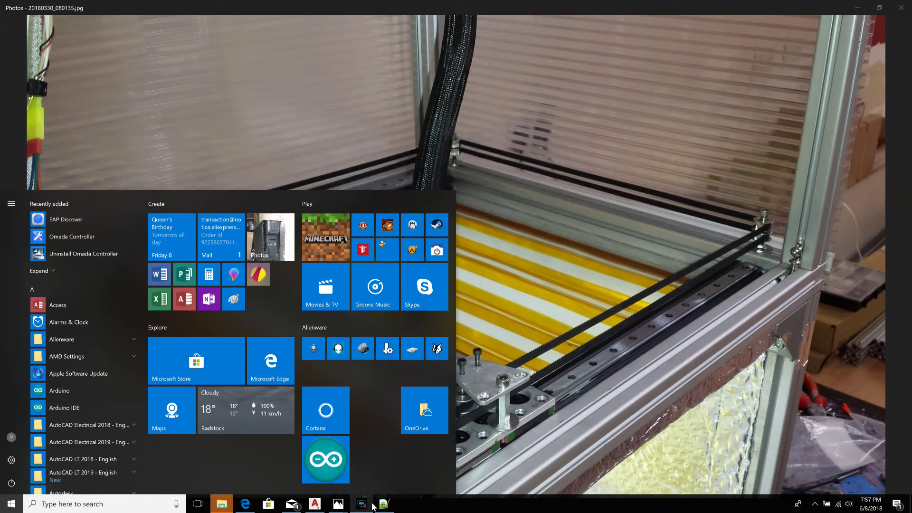
Bring the other Photos window forward using the taskbar Photos previews.
mouse_move(341, 509)
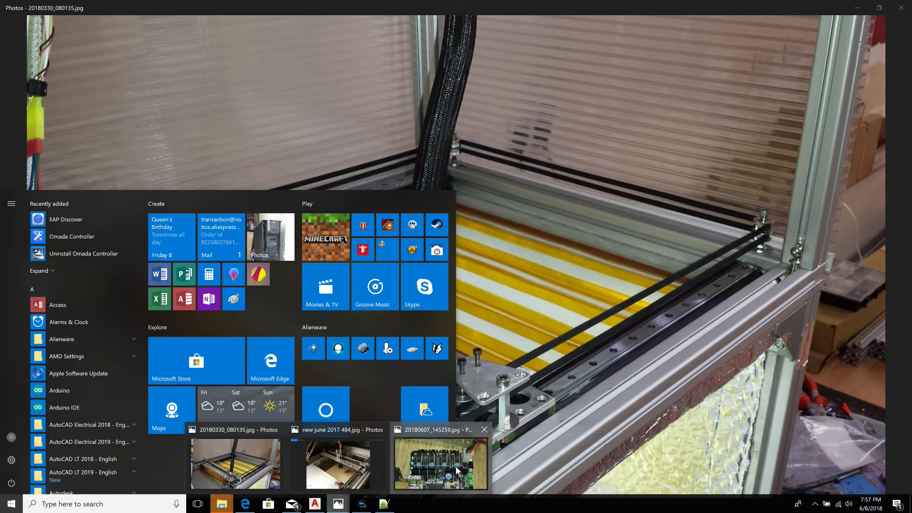
click(442, 459)
Step through the Photos items to land on the video 20180607_182915.mp4.
key(super)
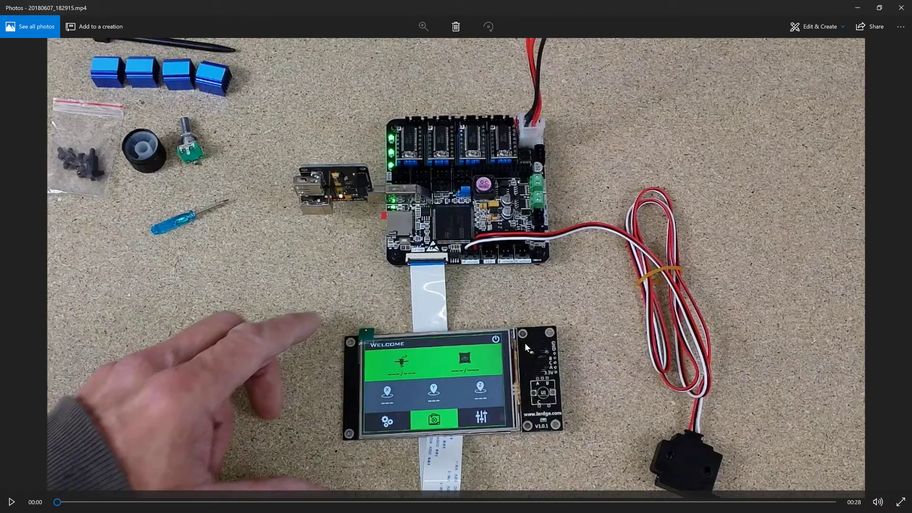
key(Right)
key(Left)
Glance at lerdge (1).config in Notepad++, then minimize it back to the paused video.
key(super)
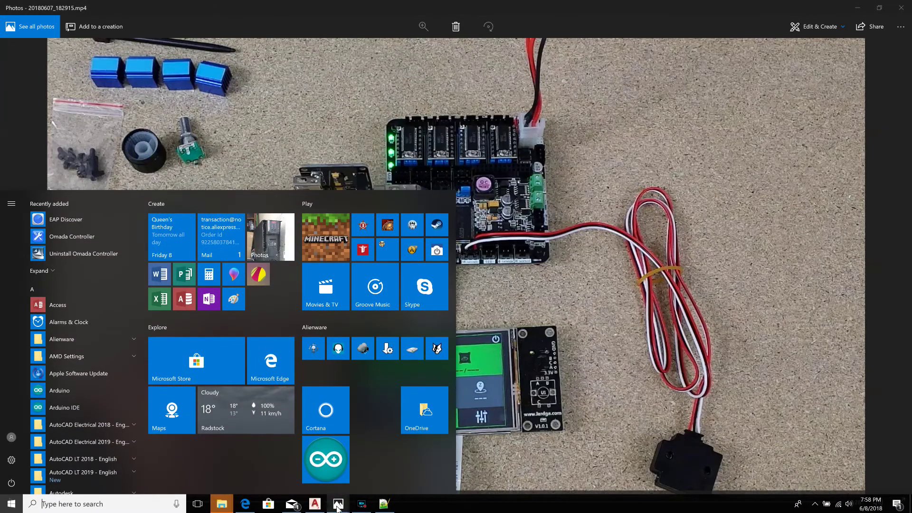
mouse_move(337, 507)
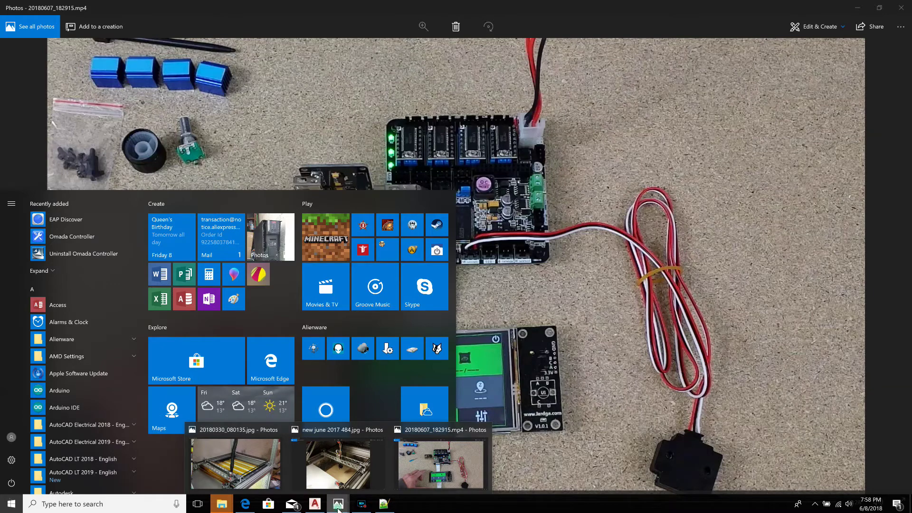
click(384, 503)
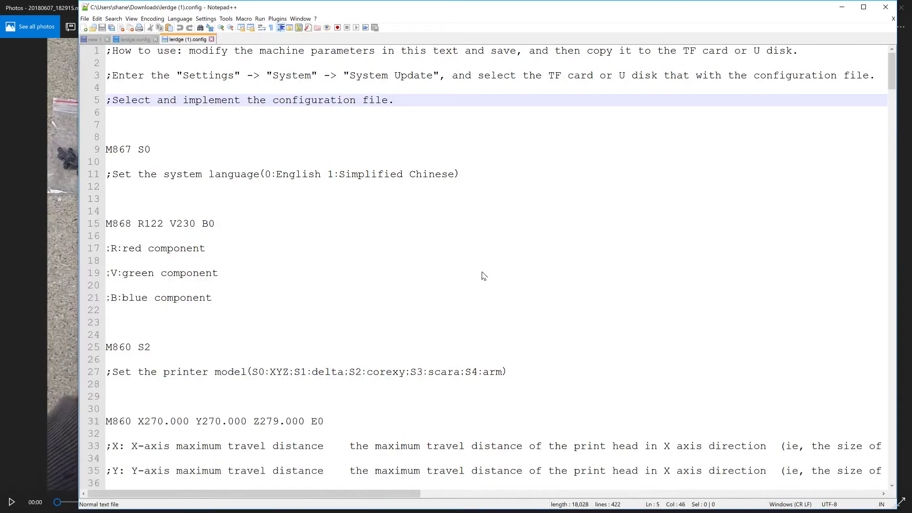
scroll(485, 257, down, 4)
scroll(485, 255, up, 4)
click(841, 7)
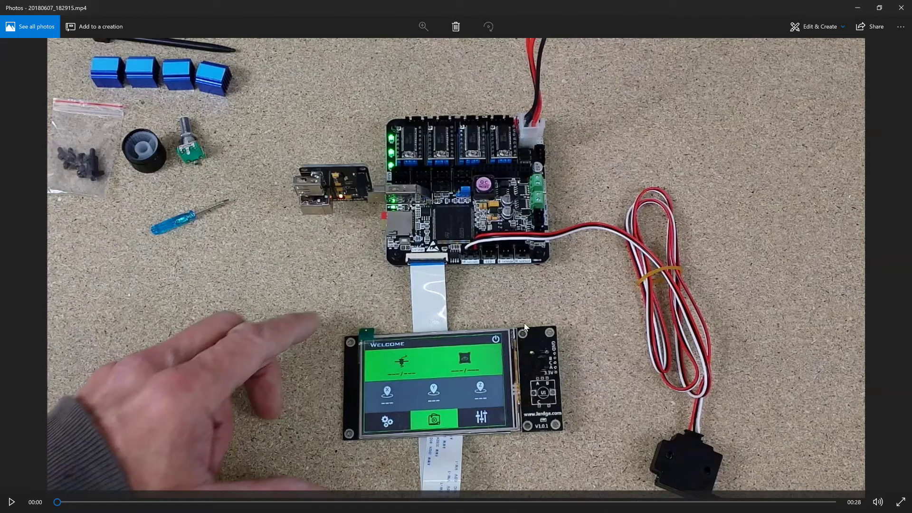
key(super)
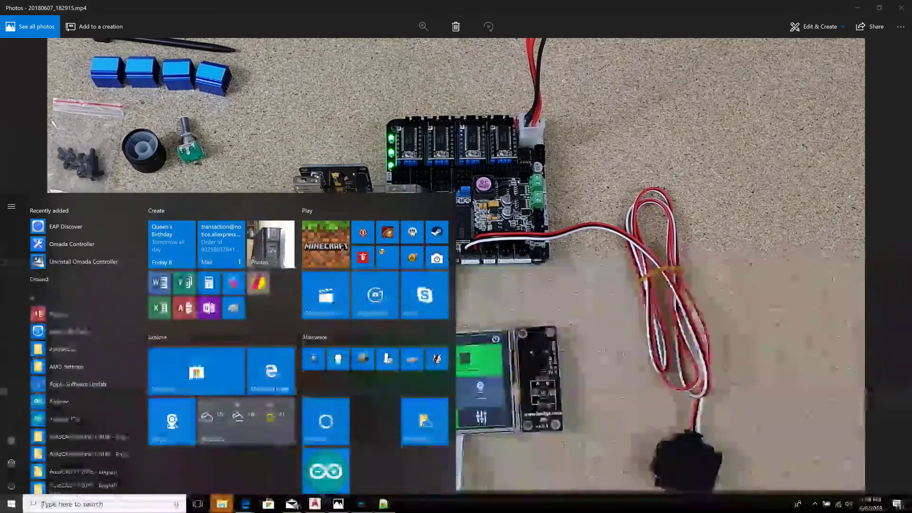
Return to Edge and open the Lerdge Configuration Tool page from the Document section.
click(246, 504)
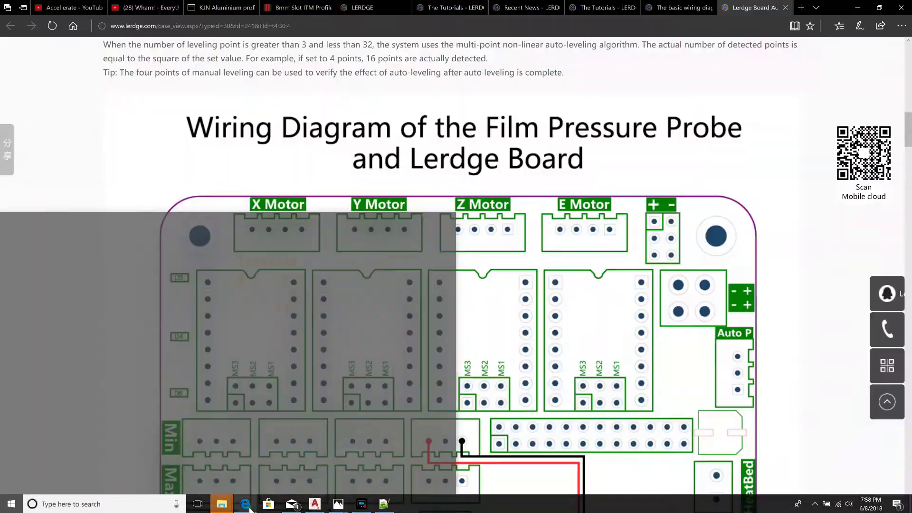
scroll(622, 328, up, 15)
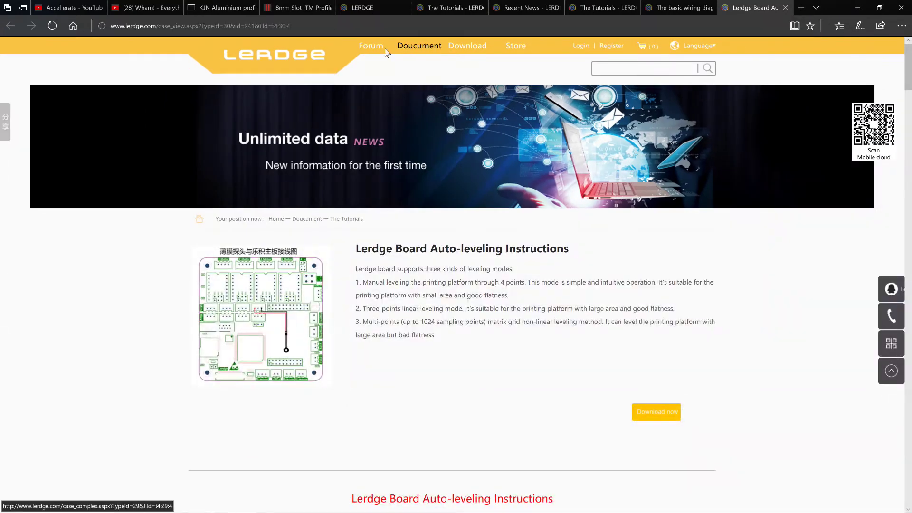
click(314, 65)
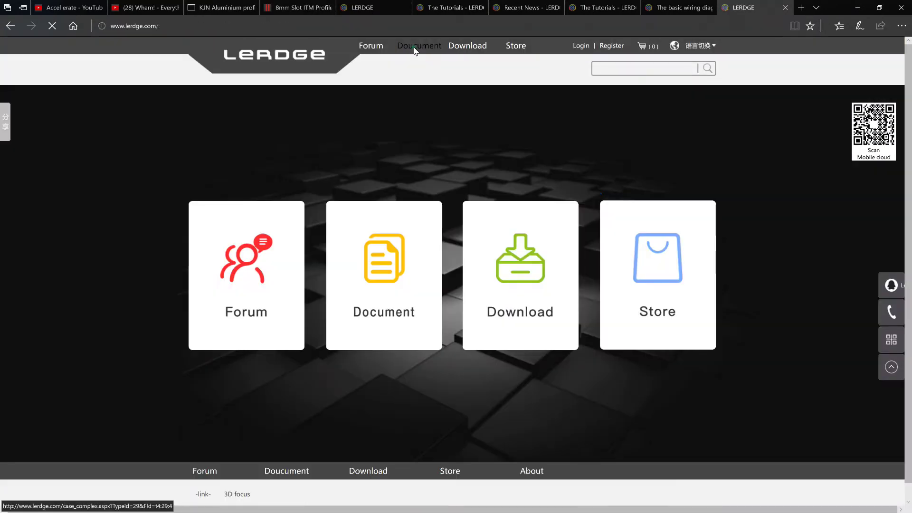
click(414, 49)
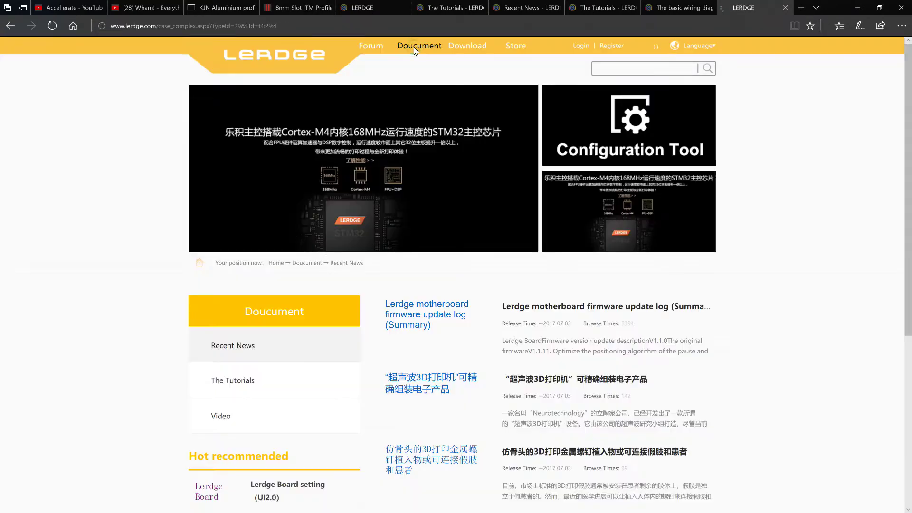
click(628, 119)
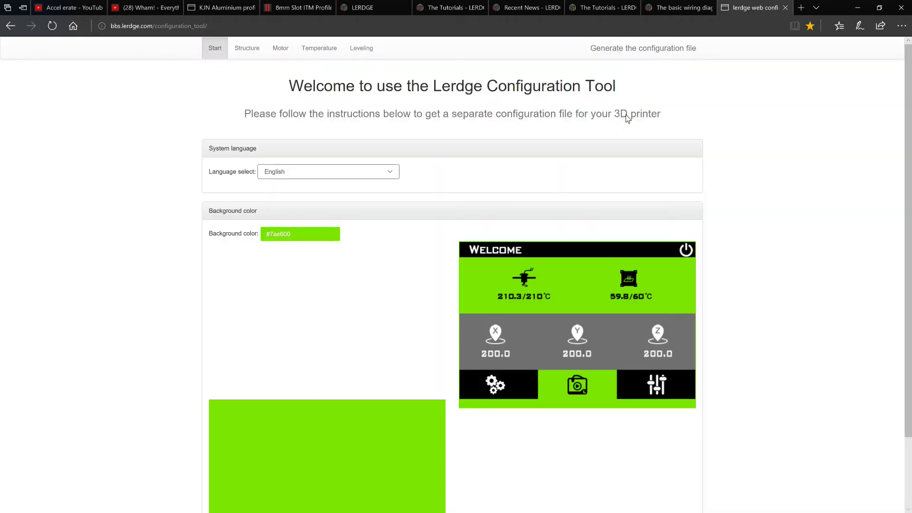
Set the screen background colour to light blue #82cdf2 on the colour wheel.
scroll(356, 192, down, 3)
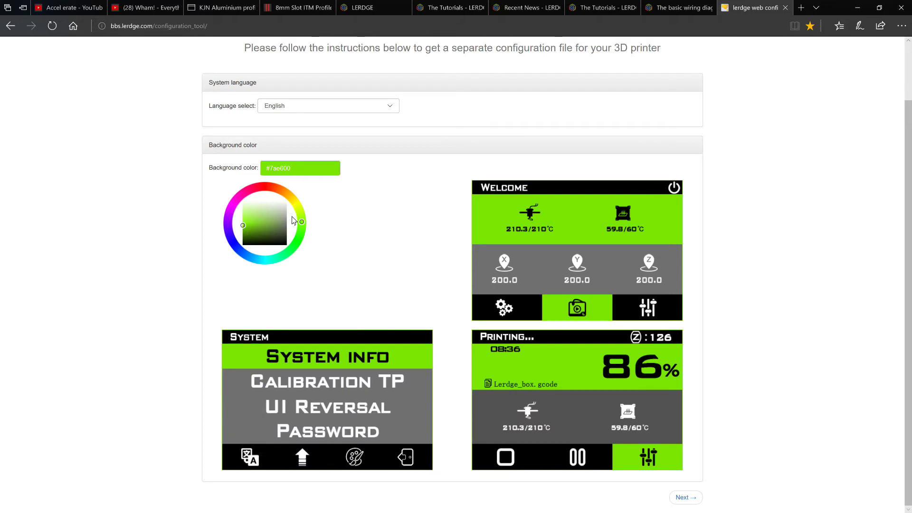
drag(287, 252, 251, 212)
click(251, 261)
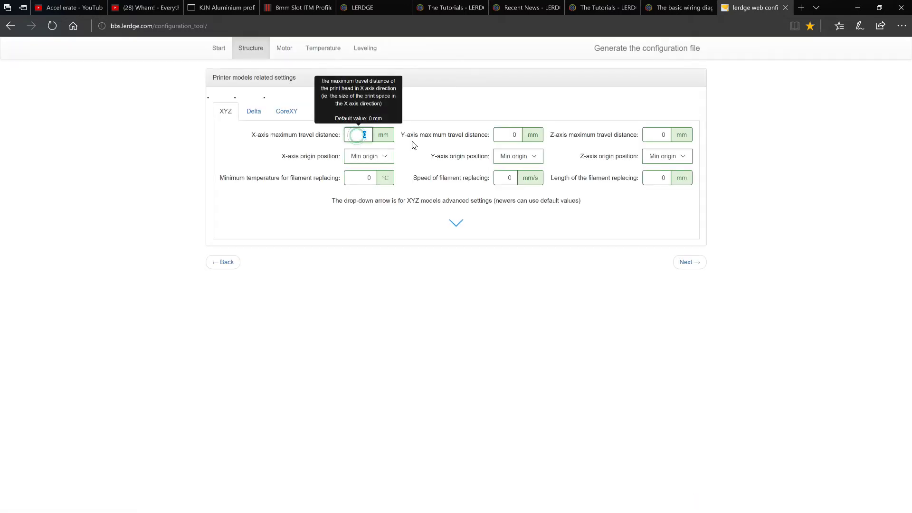
Set maximum travel to X 250, Y 250 and Z 2252 mm and show advanced limit-switch settings.
text(250)
double_click(514, 135)
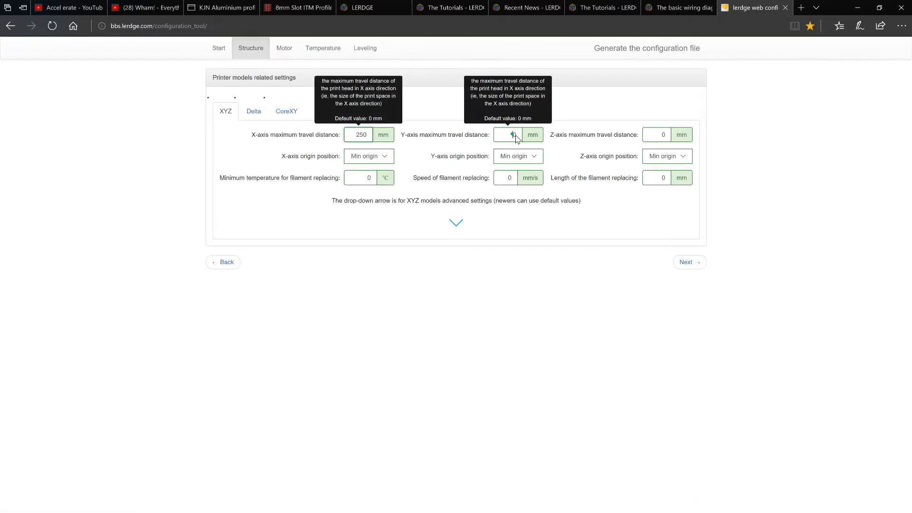
text(250)
double_click(662, 135)
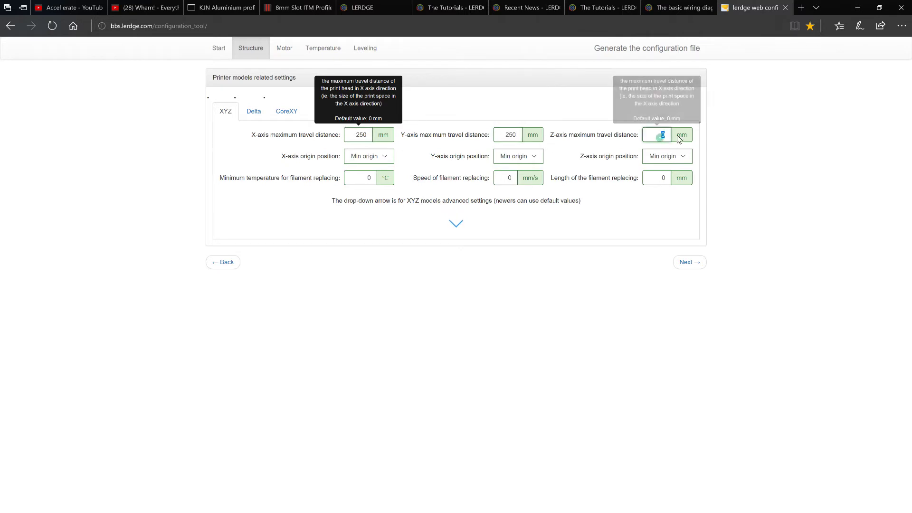
text(2252)
click(457, 222)
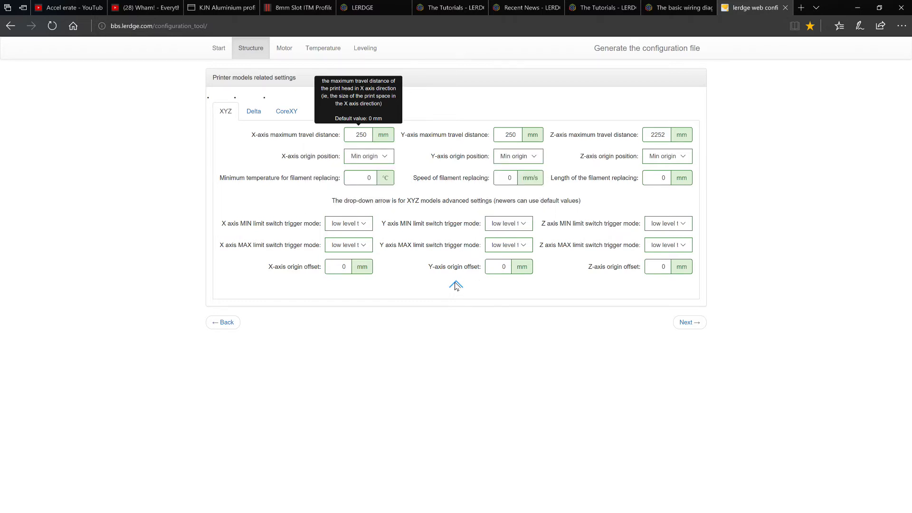
Move on through the Motor settings page to the Temperature settings.
click(689, 322)
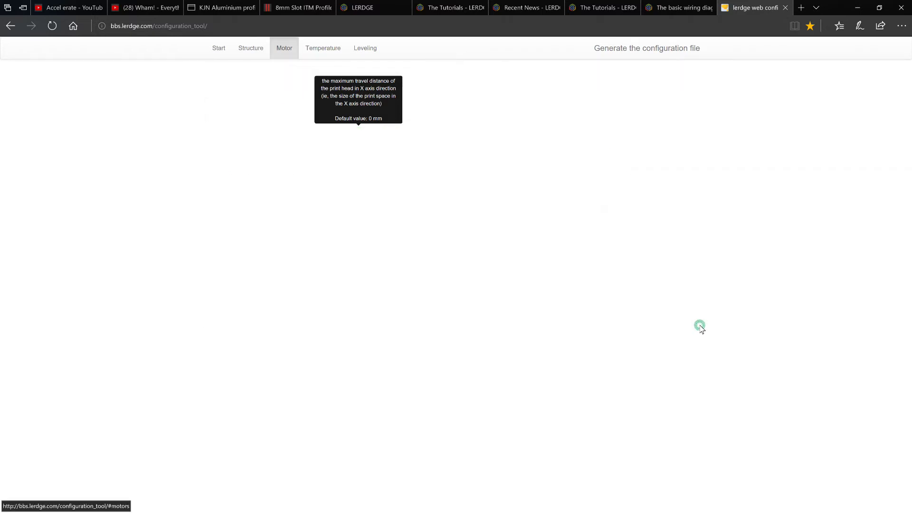
scroll(646, 181, down, 6)
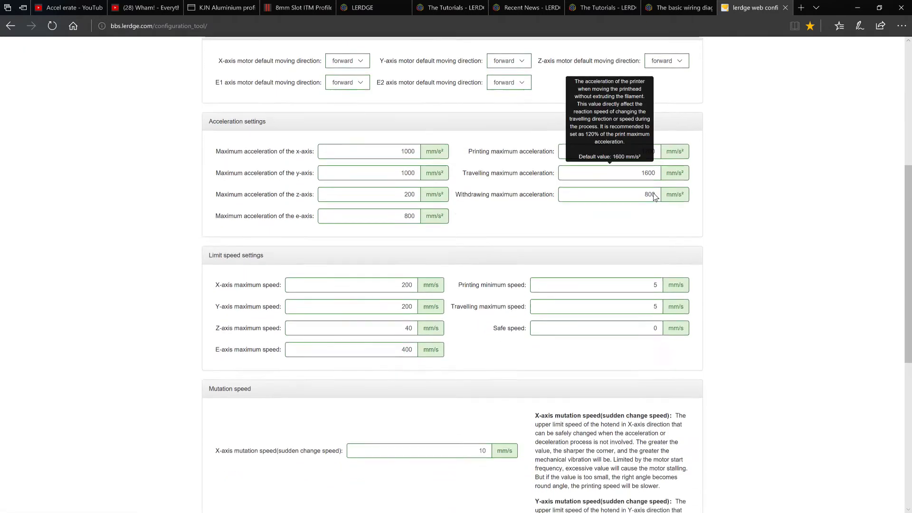
scroll(651, 205, down, 7)
scroll(639, 222, up, 5)
scroll(640, 222, up, 8)
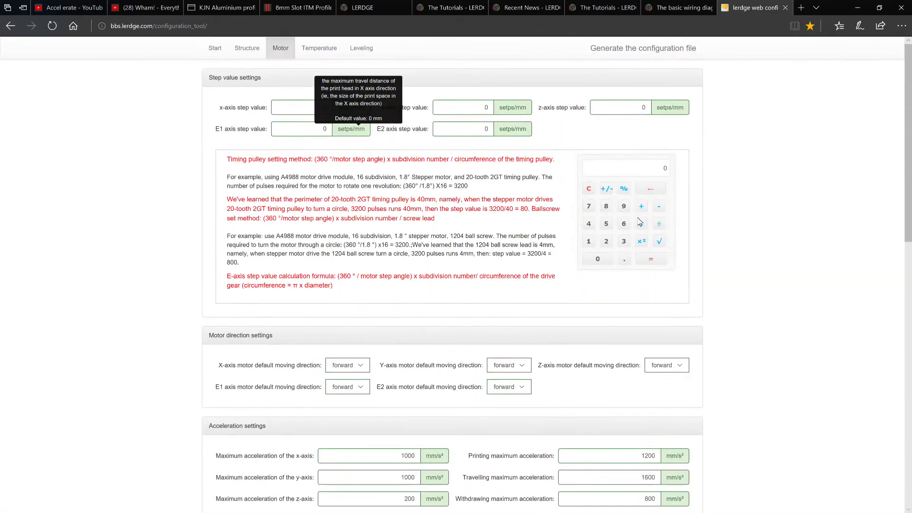
scroll(666, 285, down, 12)
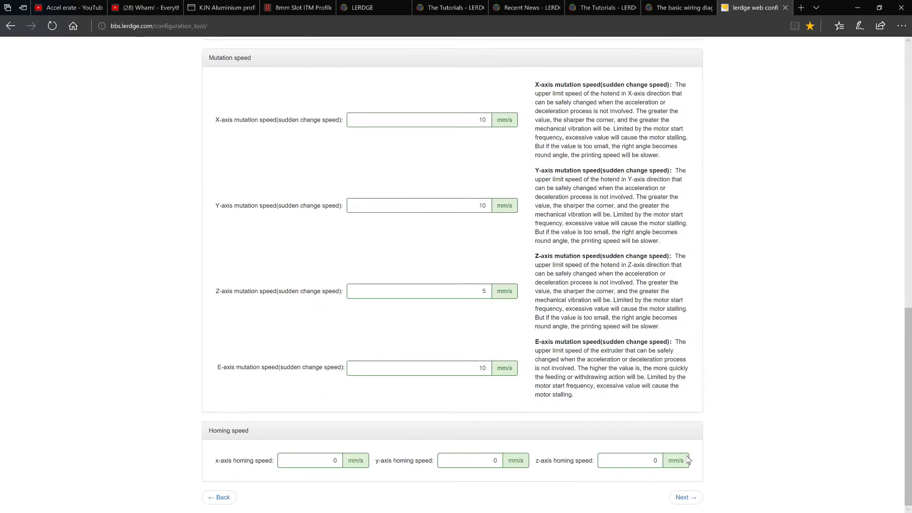
click(684, 497)
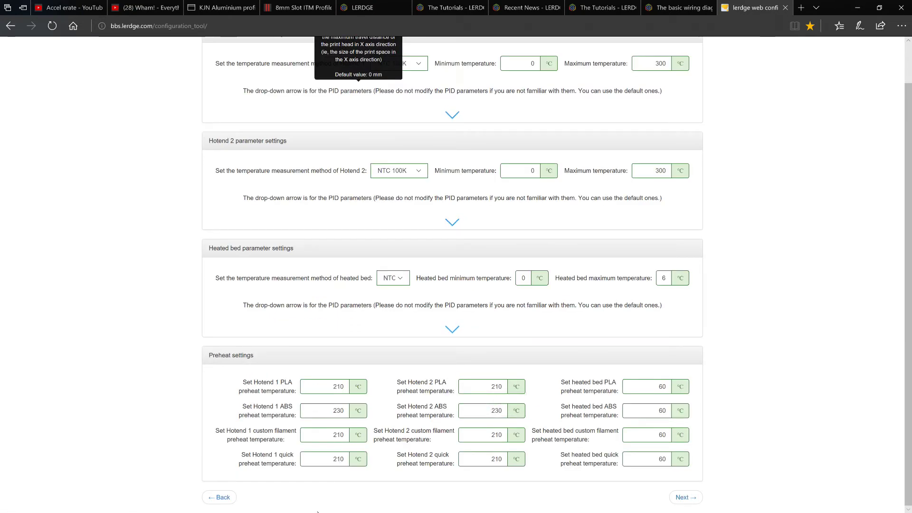
Bring the Notepad++ window with lerdge (1).config to the front.
key(super)
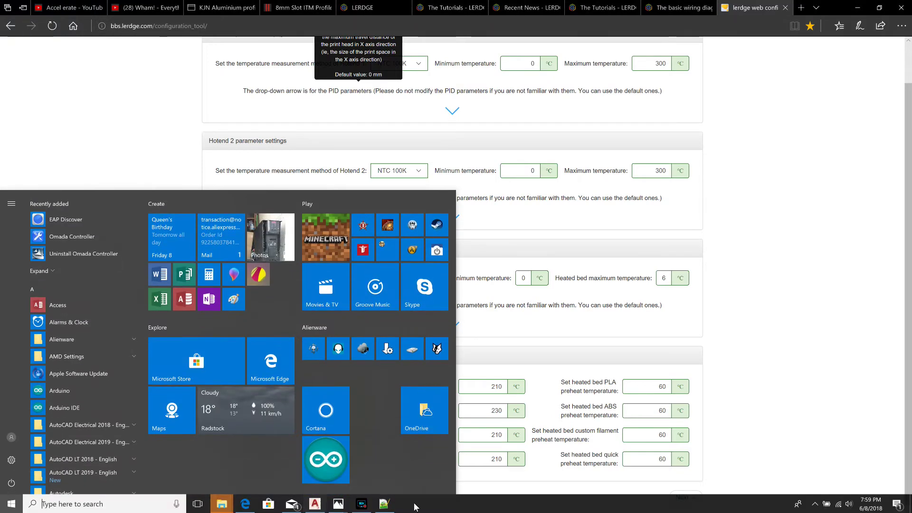
mouse_move(348, 507)
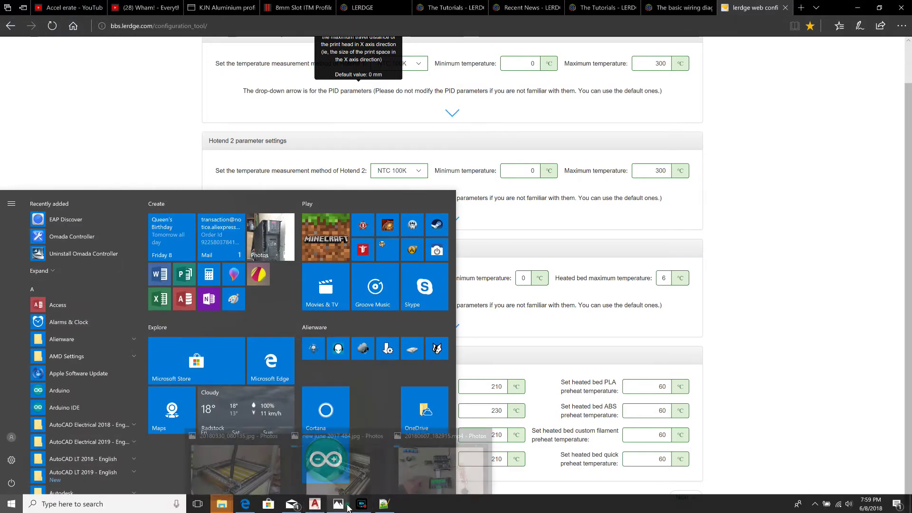
click(384, 503)
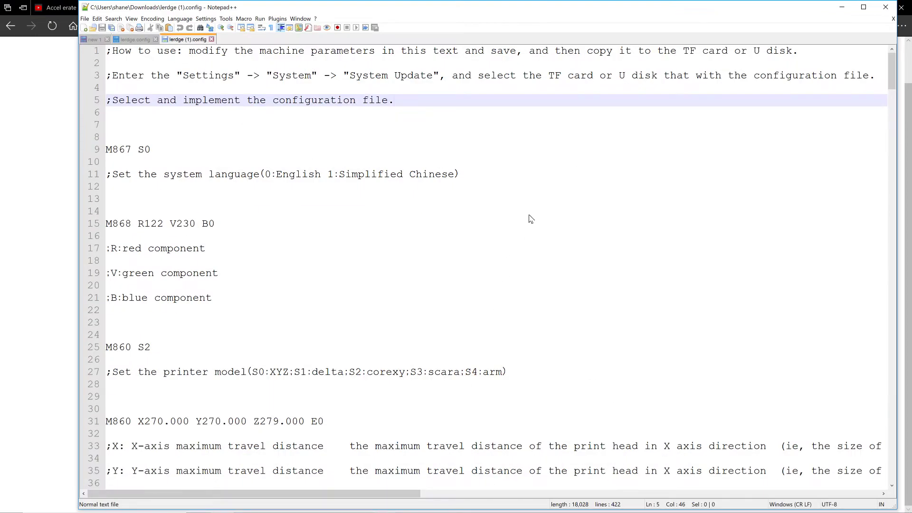
ctrl+scroll(531, 218, down, 5)
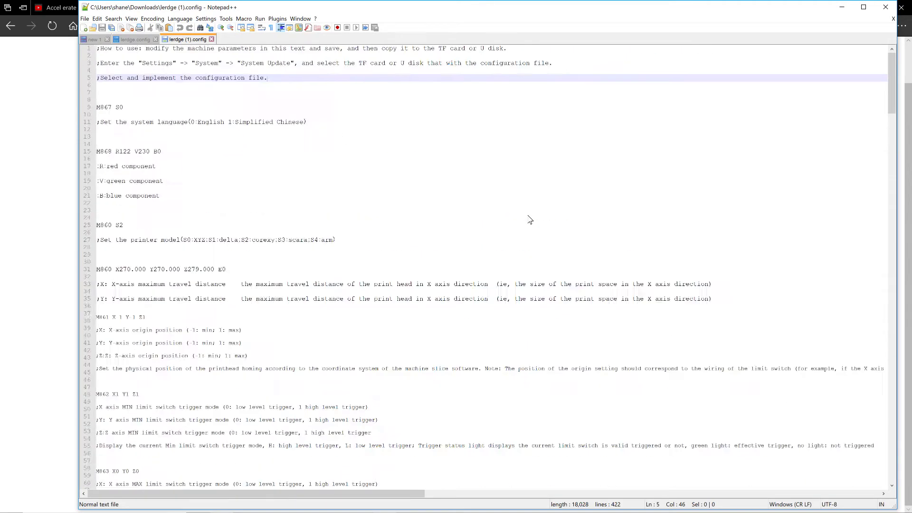
ctrl+scroll(530, 219, up, 3)
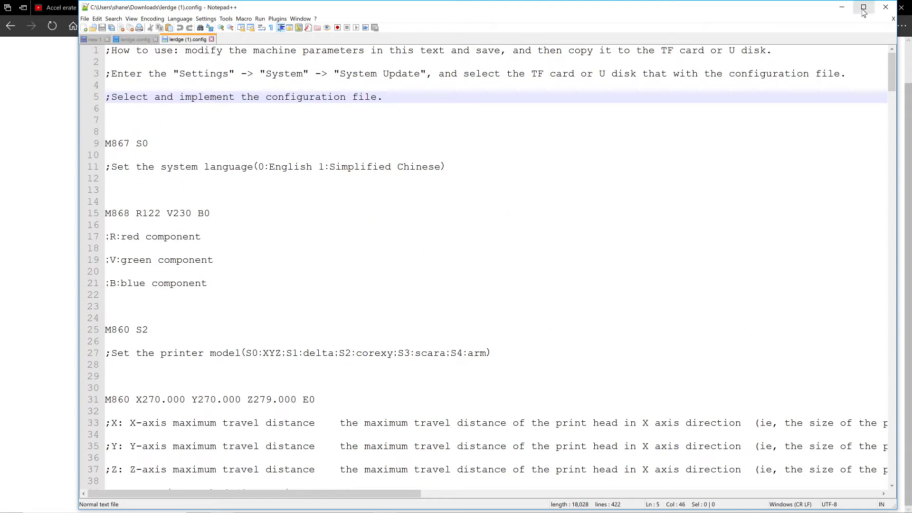
scroll(167, 146, down, 1)
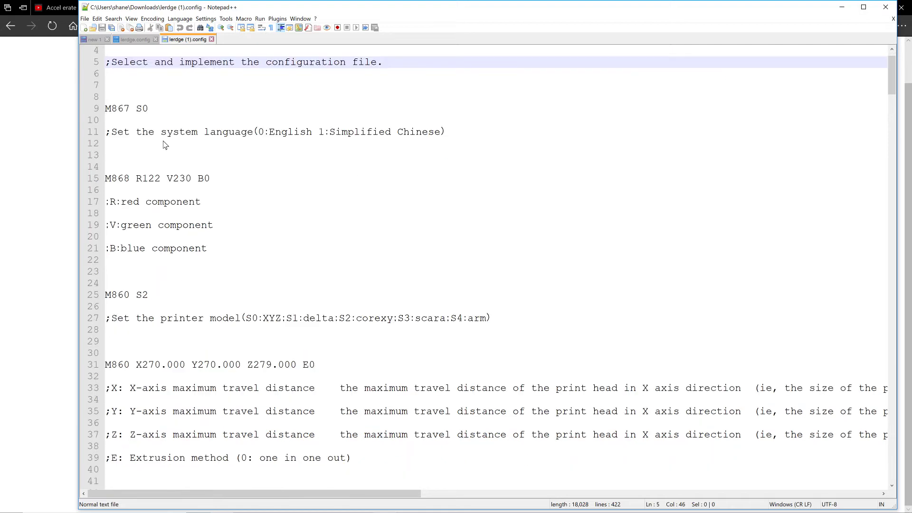
Select the M867 S0 system language setting and the M868 colour line.
click(165, 108)
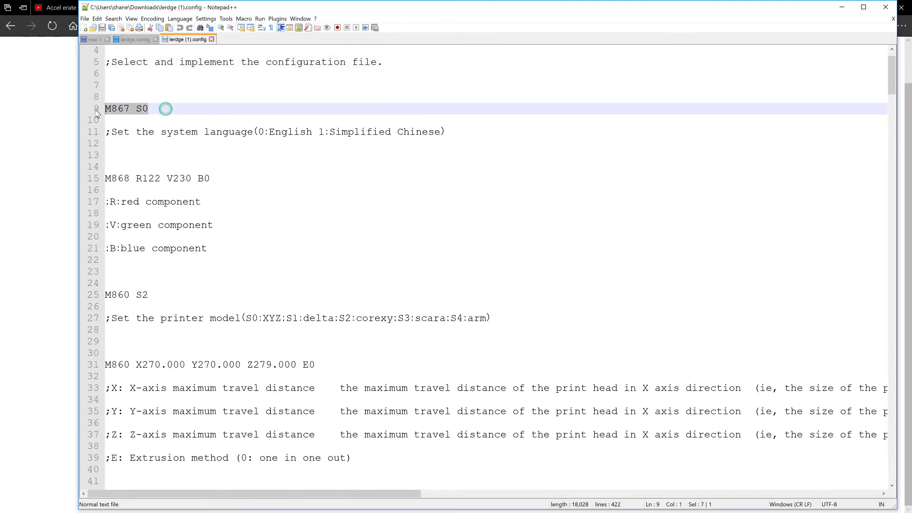
click(247, 148)
drag(163, 109, 106, 97)
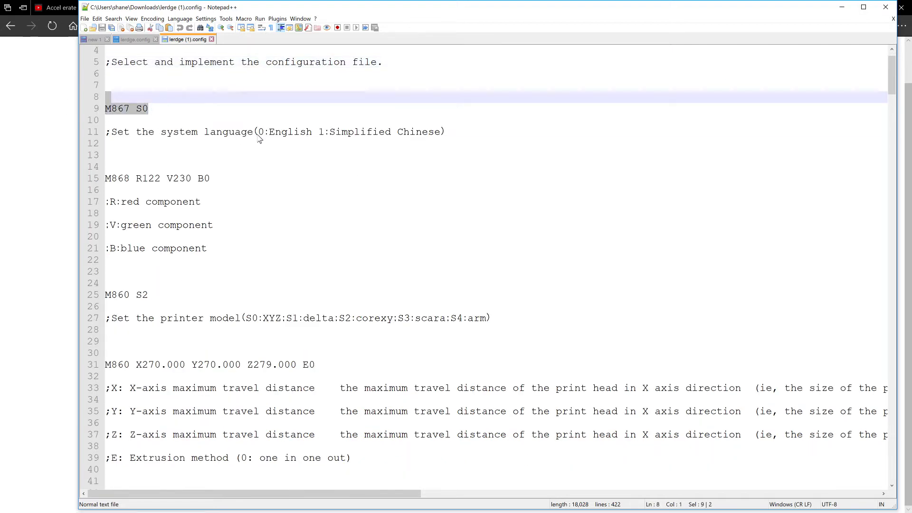
click(252, 190)
key(shift+Up)
key(shift+Up)
key(shift+Up)
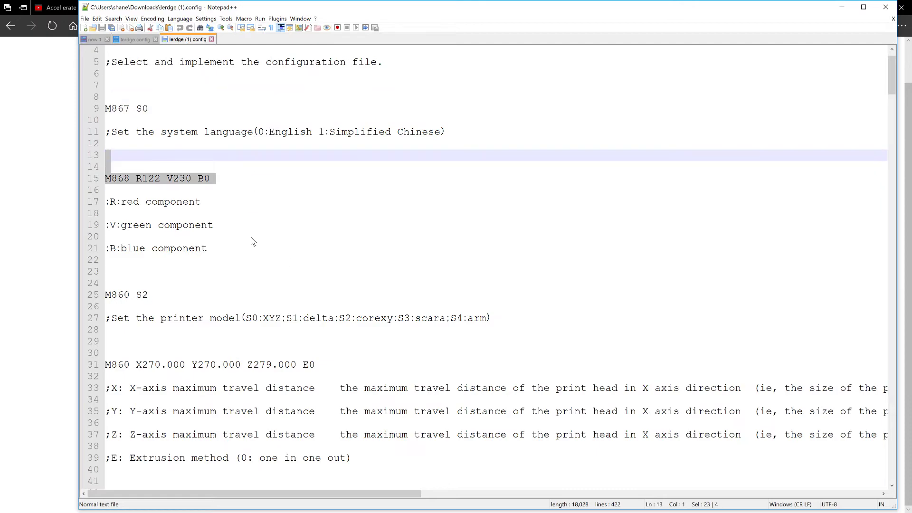
Scroll down to the M93 X0 Y1 Z1 A1 B0 motor-direction line and M201 acceleration values.
scroll(252, 233, down, 17)
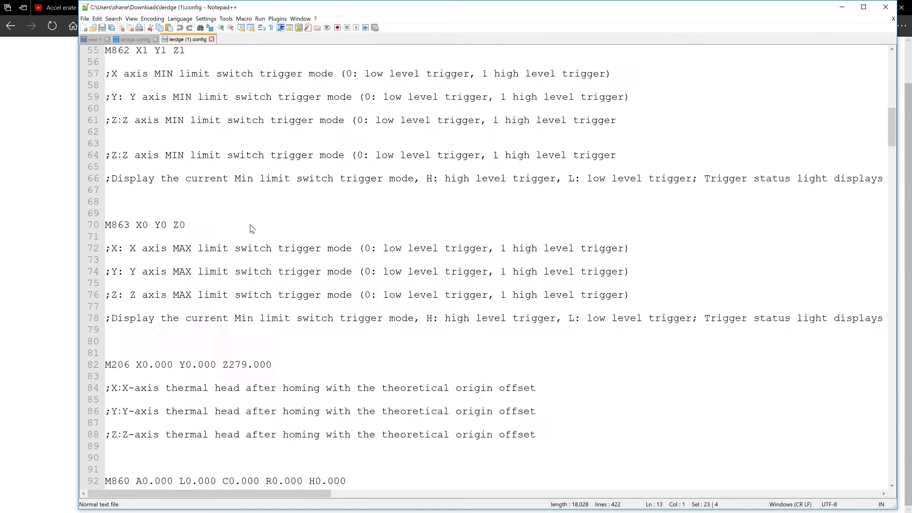
scroll(252, 229, down, 5)
scroll(253, 229, down, 20)
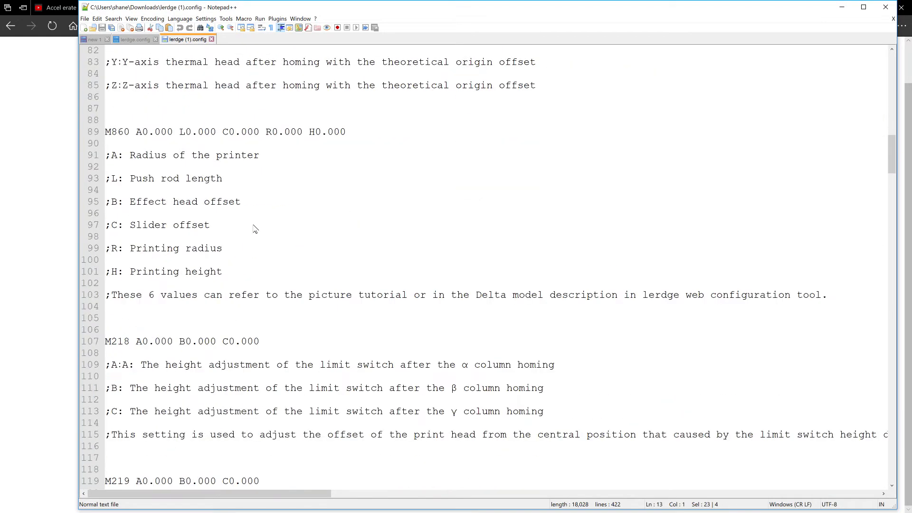
scroll(256, 232, down, 1)
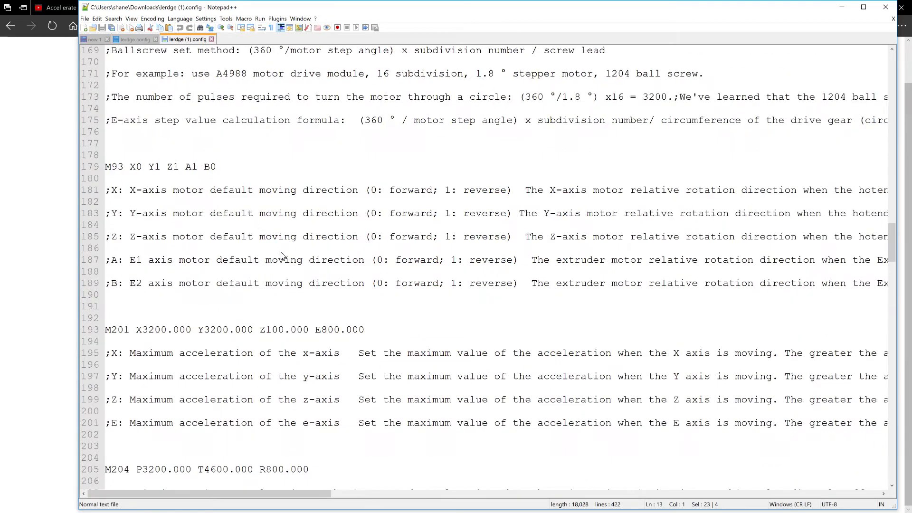
ctrl+scroll(343, 301, down, 4)
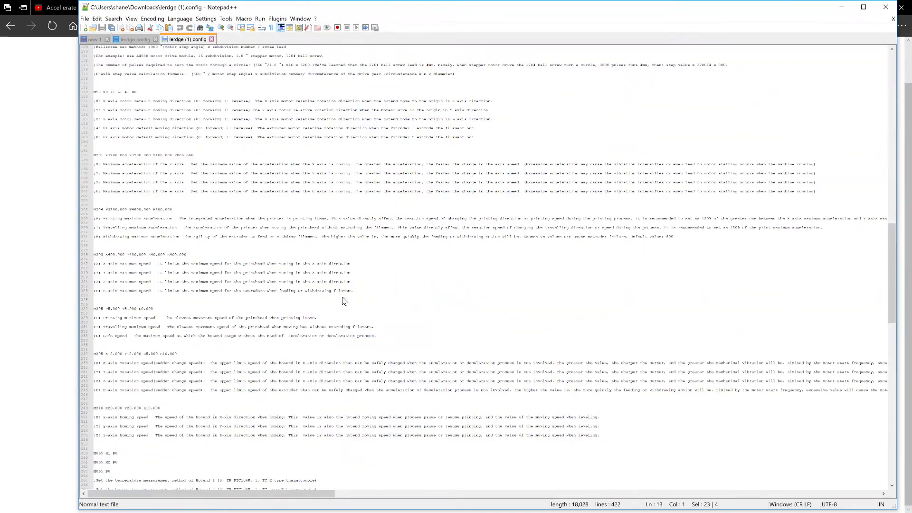
ctrl+scroll(344, 301, up, 5)
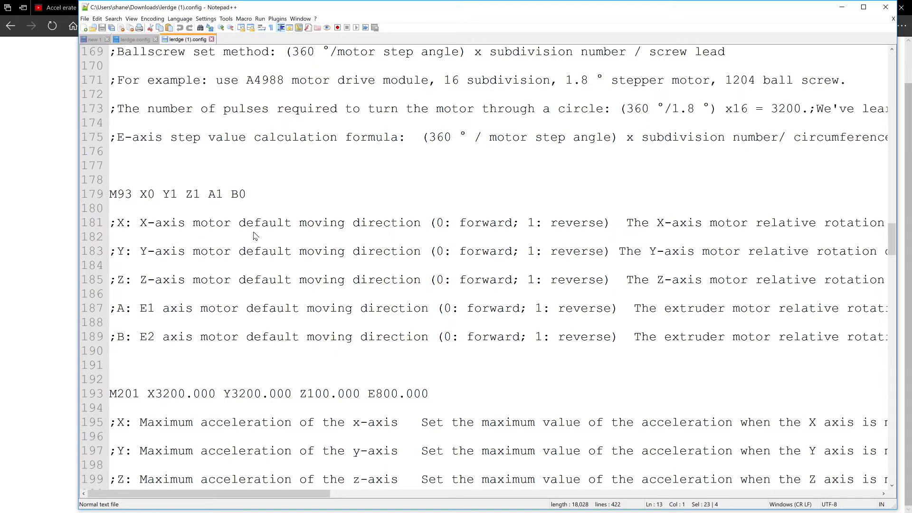
Change the Y value on the M93 line from 1 to 0, then back to 1.
click(610, 227)
shift+click(379, 228)
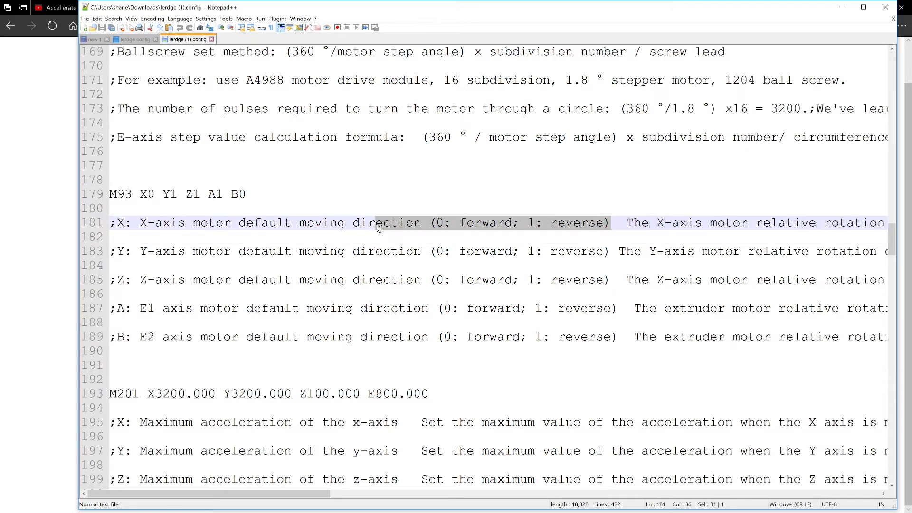
drag(171, 199, 179, 199)
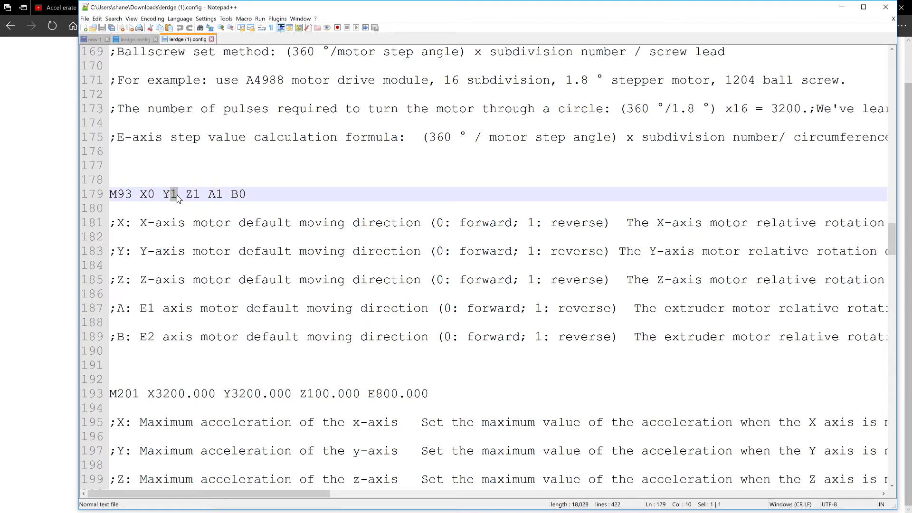
text(0)
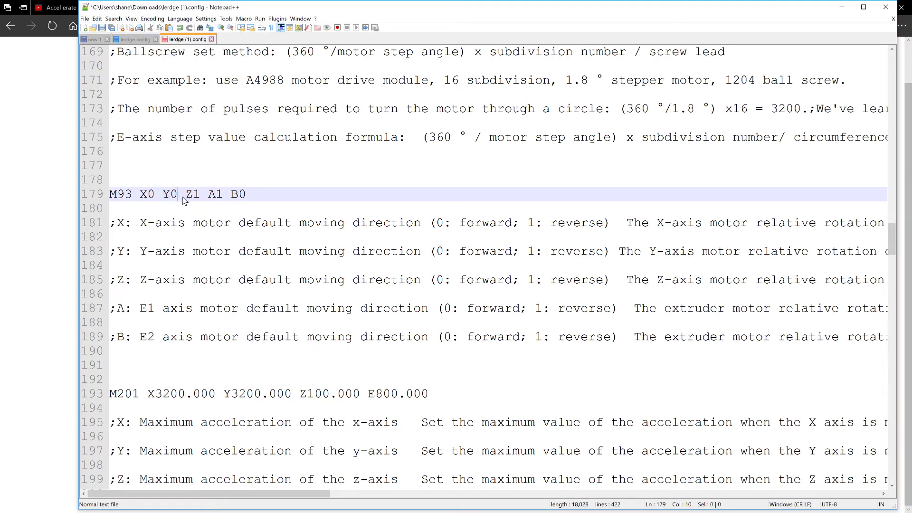
drag(177, 197, 171, 196)
text(1)
Look over the rest of the config file, then close Notepad++ to return to Edge.
click(420, 251)
scroll(428, 289, down, 20)
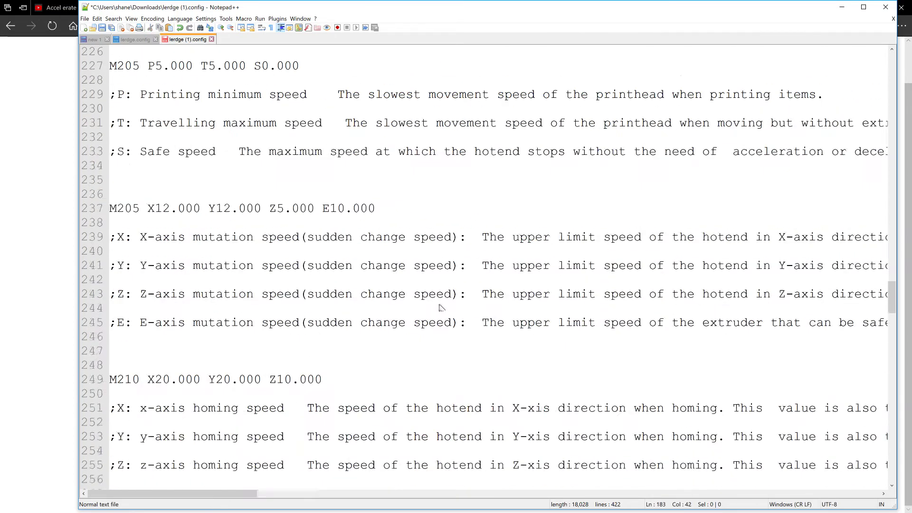
scroll(444, 325, down, 9)
scroll(445, 319, up, 20)
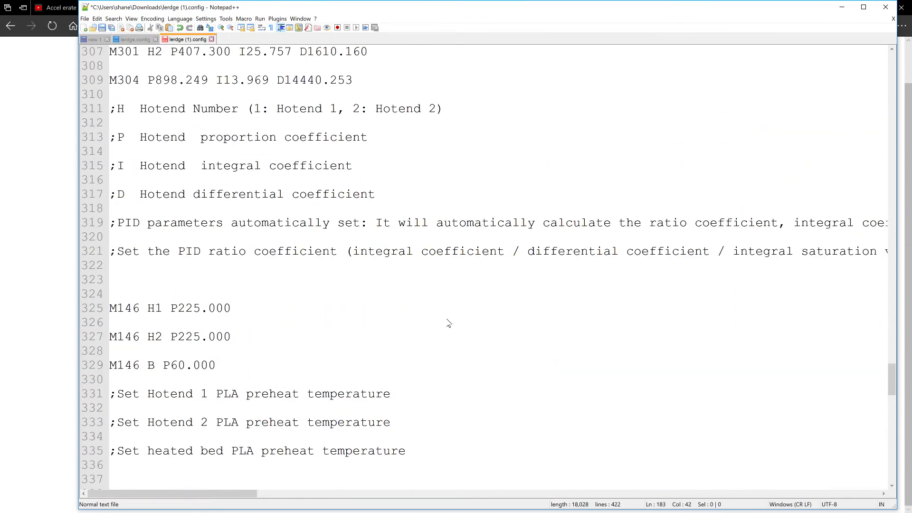
scroll(443, 314, up, 20)
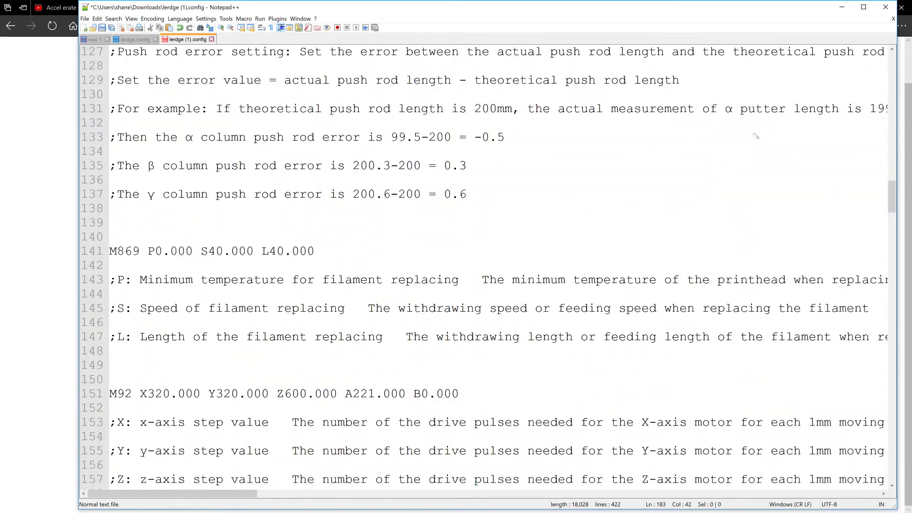
click(893, 8)
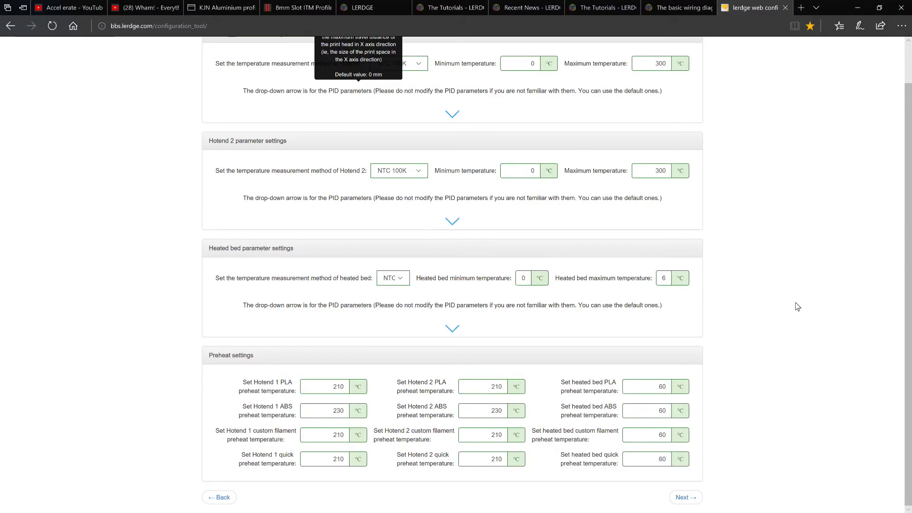
Close the Lerdge configuration tool tab.
scroll(803, 314, up, 1)
scroll(812, 305, down, 1)
click(785, 8)
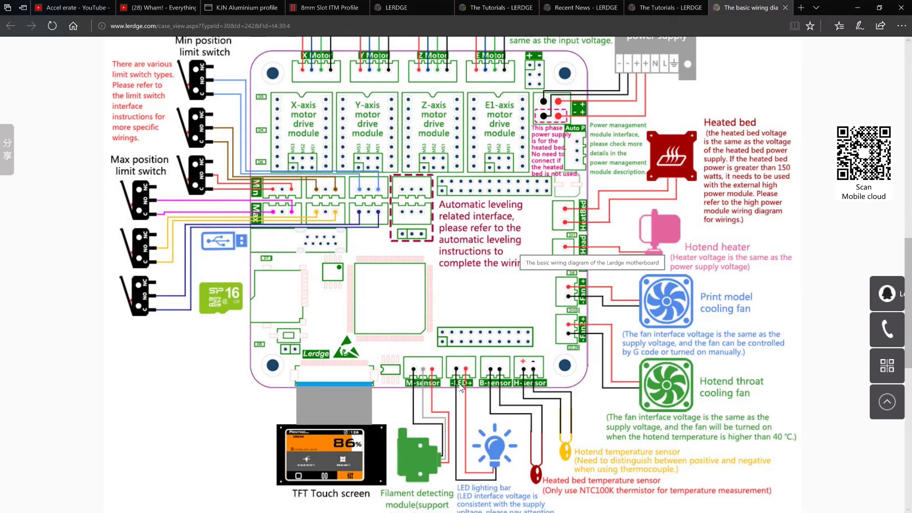
Look through the motherboard wiring diagram, then show the top of the Tutorials tab.
ctrl+scroll(492, 267, down, 3)
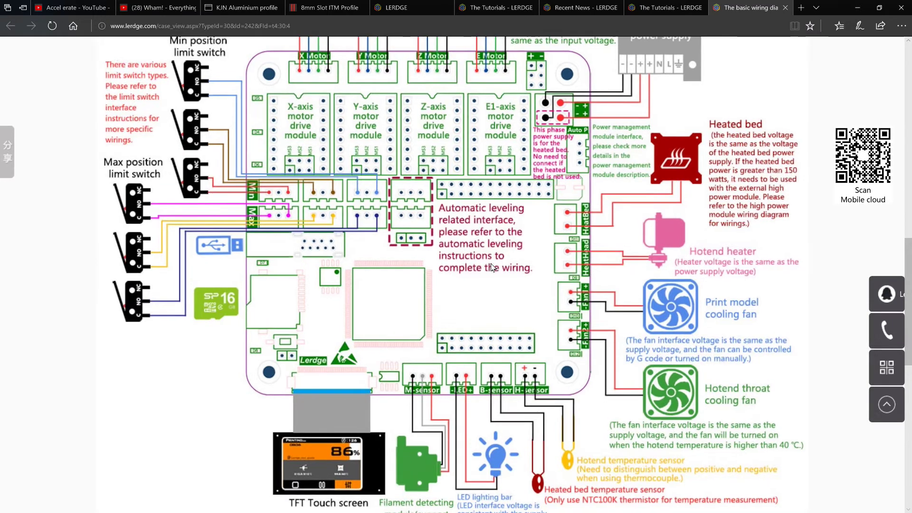
ctrl+scroll(493, 268, down, 2)
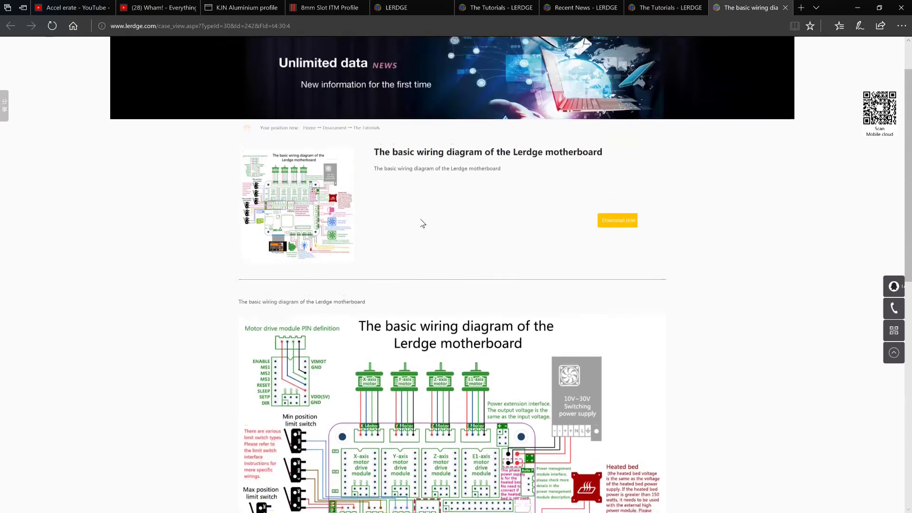
scroll(421, 224, down, 5)
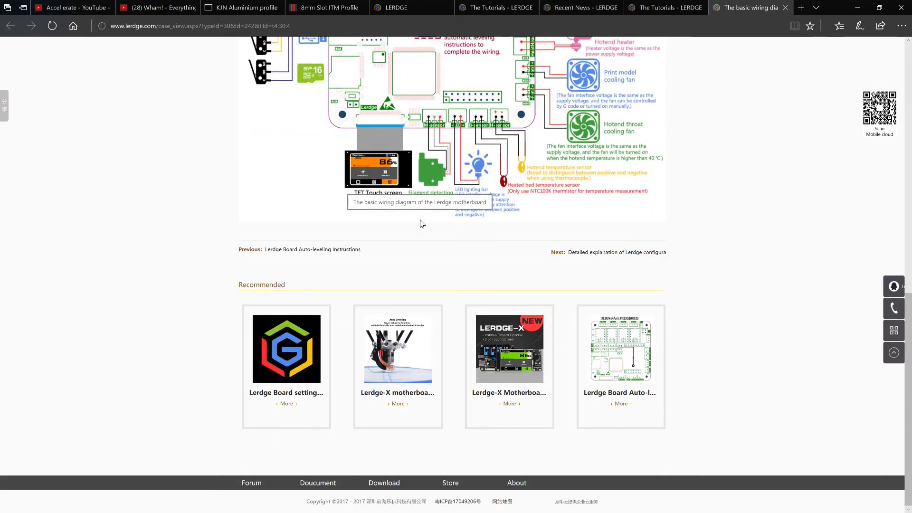
scroll(421, 224, up, 5)
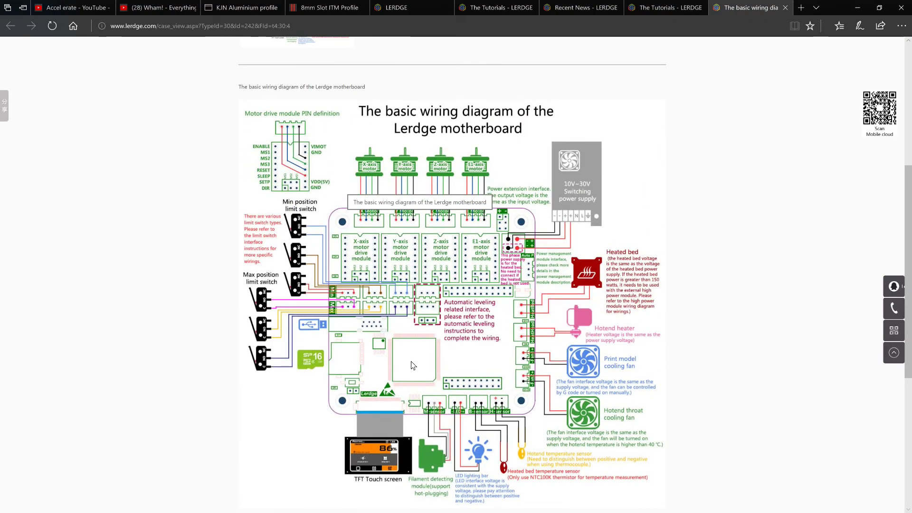
scroll(413, 365, down, 5)
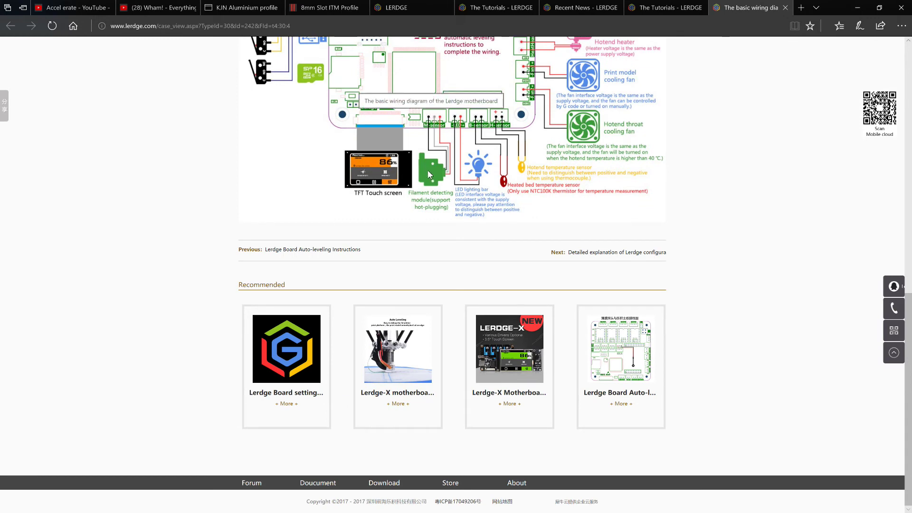
scroll(429, 176, up, 5)
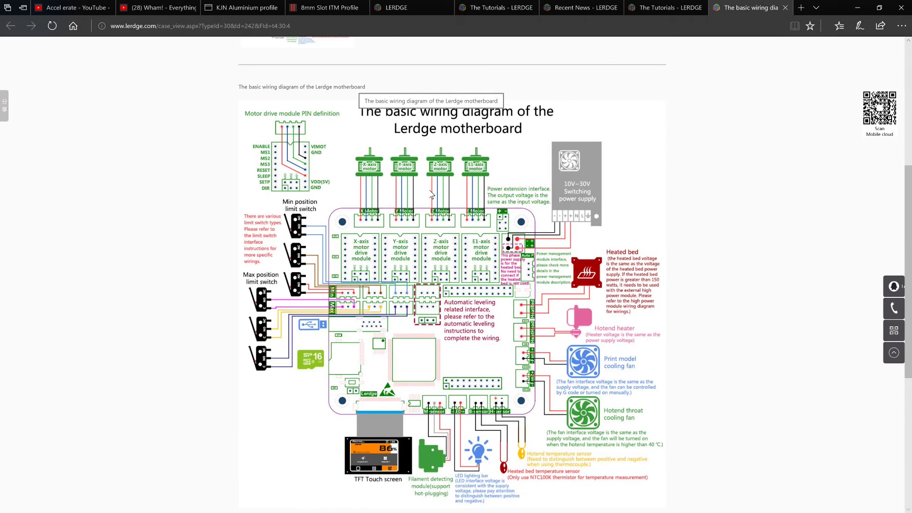
click(670, 9)
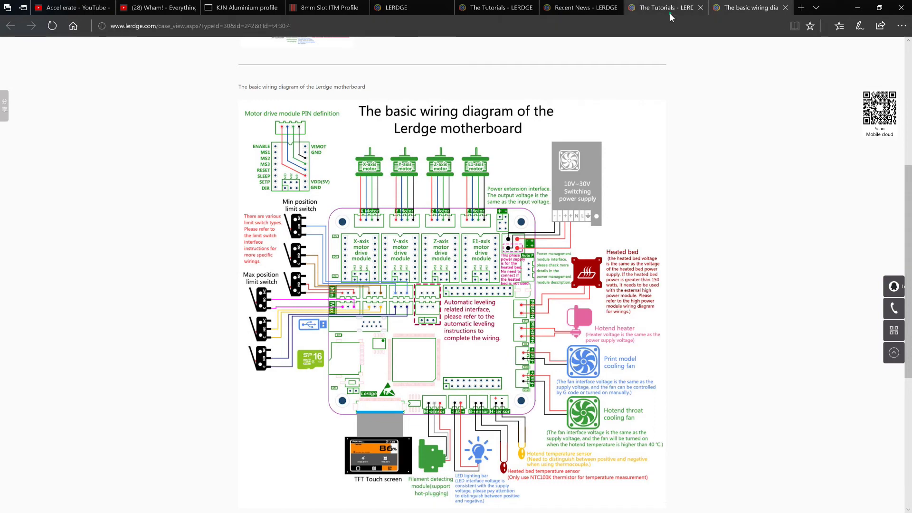
scroll(634, 213, up, 5)
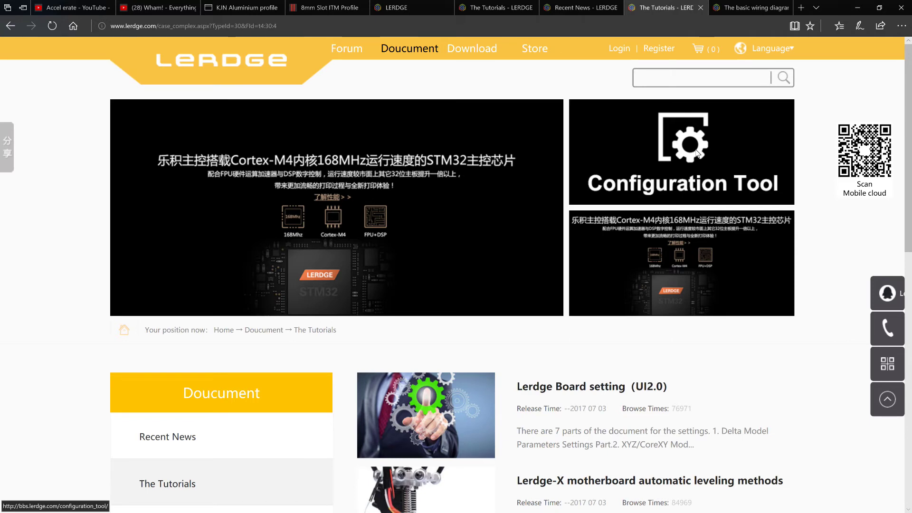
Open the Lerdge Configuration Tool from its banner.
click(695, 153)
scroll(367, 281, down, 4)
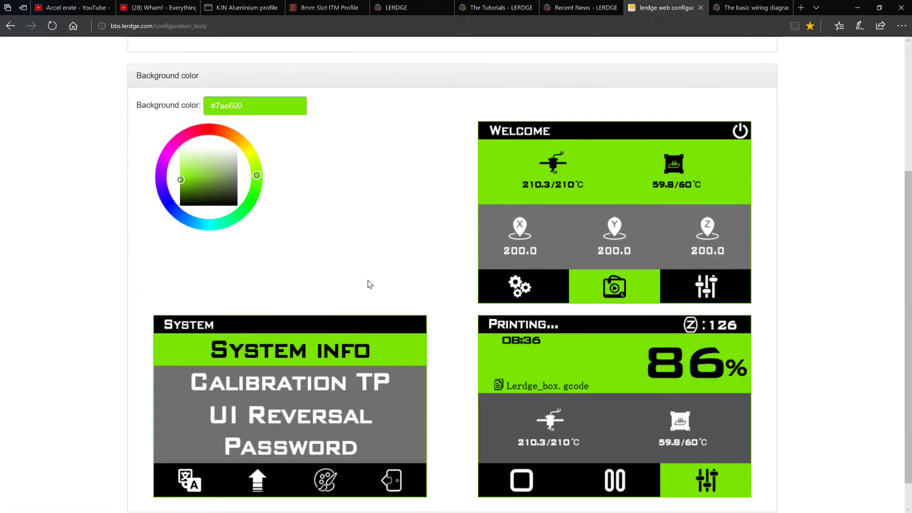
scroll(375, 280, up, 4)
scroll(380, 285, up, 1)
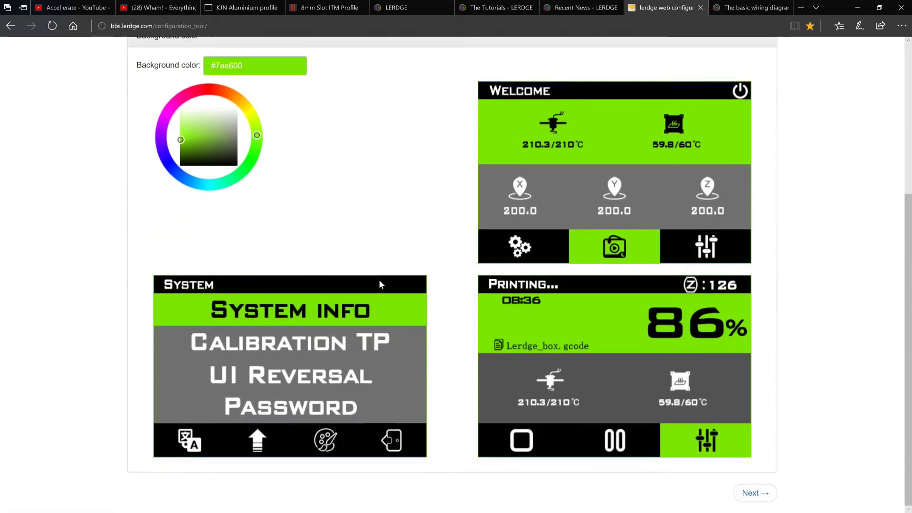
Go to Structure, expand the advanced limit switch settings, then continue to Motor settings.
click(767, 499)
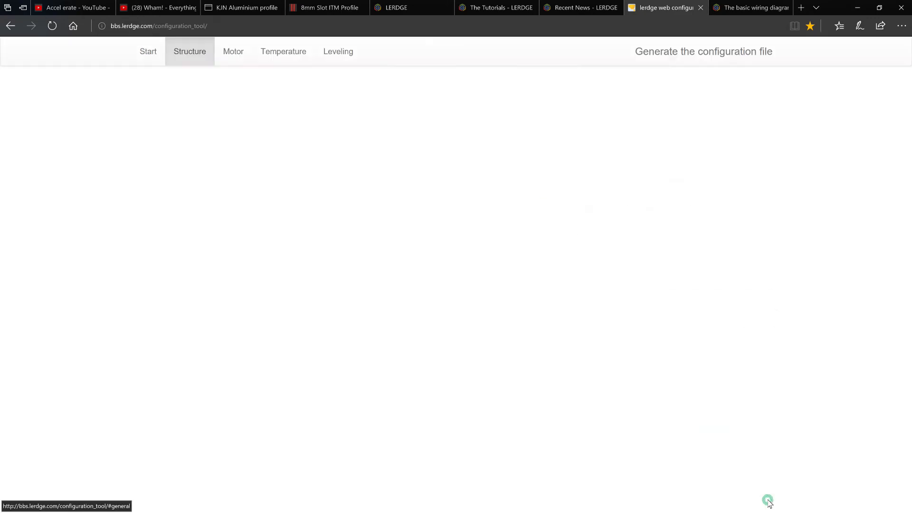
click(456, 266)
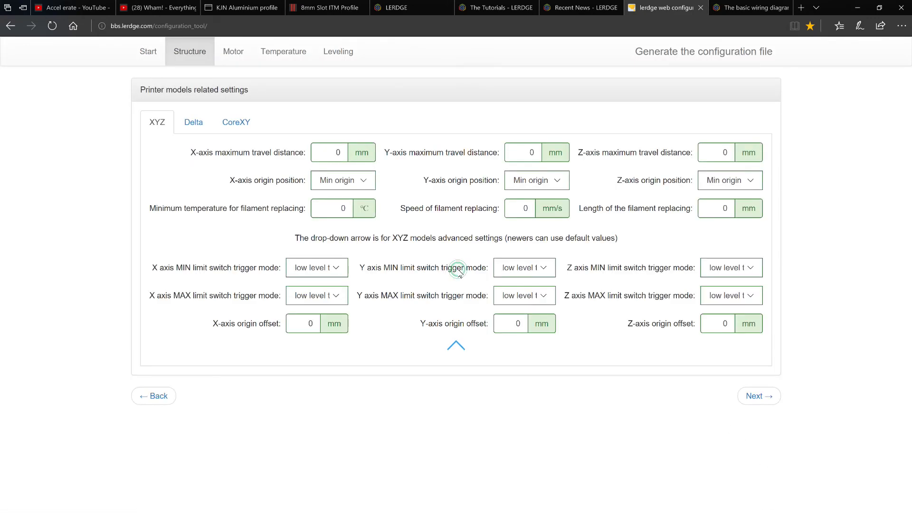
click(775, 402)
scroll(644, 373, down, 15)
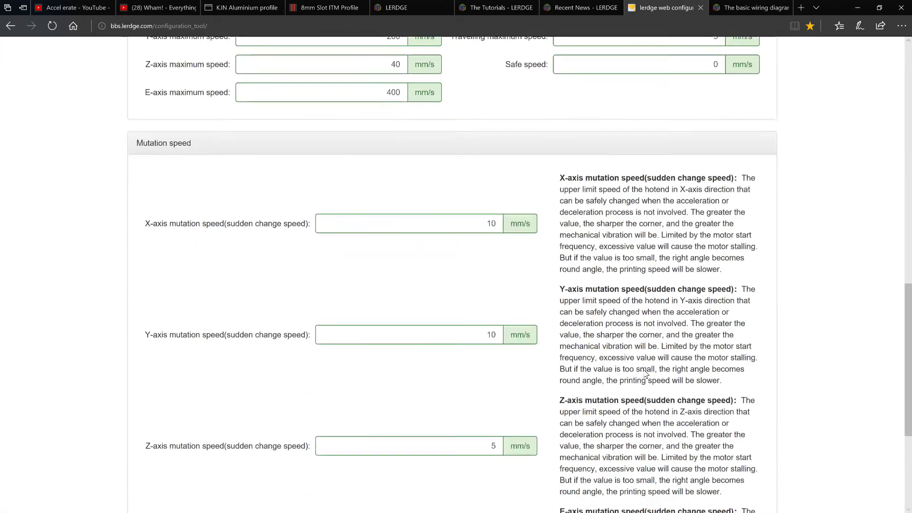
scroll(646, 373, up, 15)
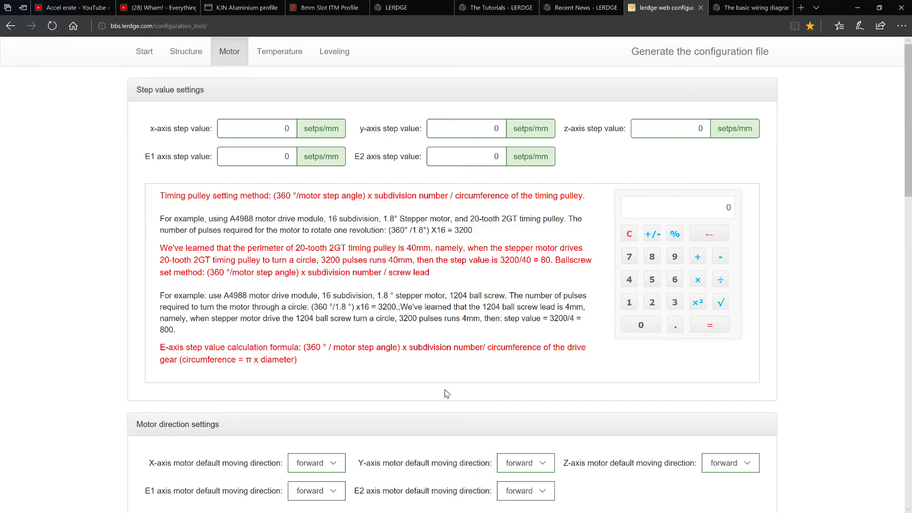
scroll(449, 371, down, 15)
scroll(453, 365, down, 5)
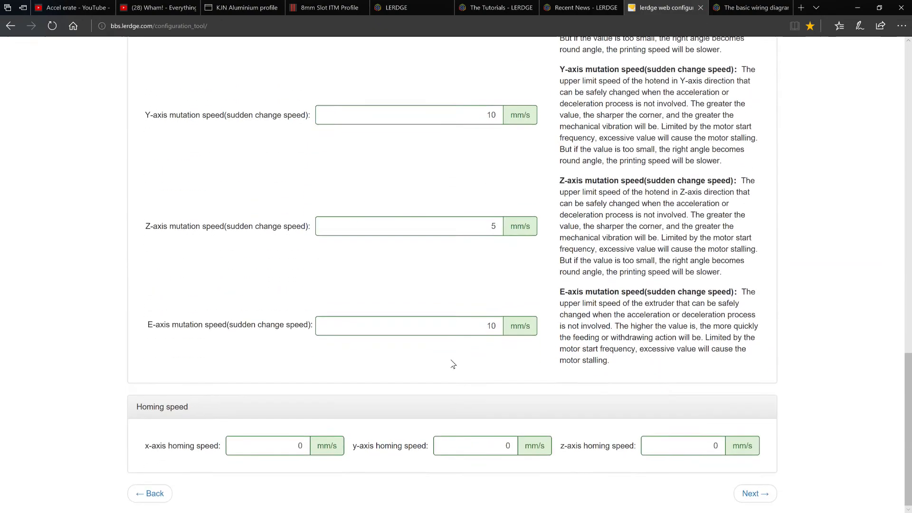
scroll(453, 365, up, 15)
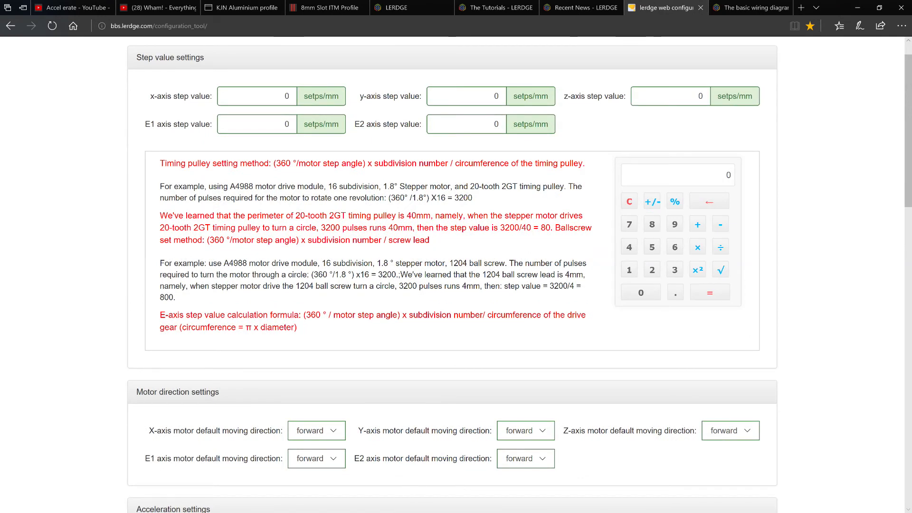
key(super)
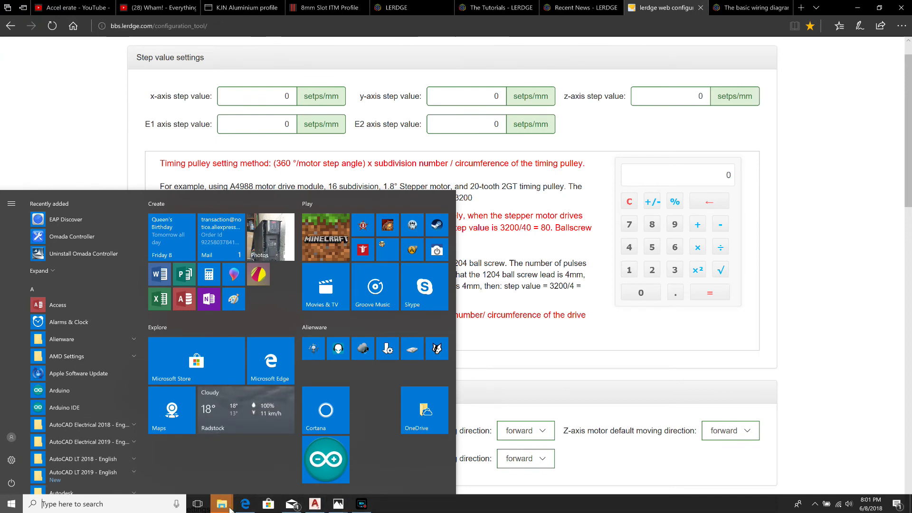
In Downloads, try opening lerdge (1).config, dismiss the open-with prompt, and switch to List view.
mouse_move(230, 509)
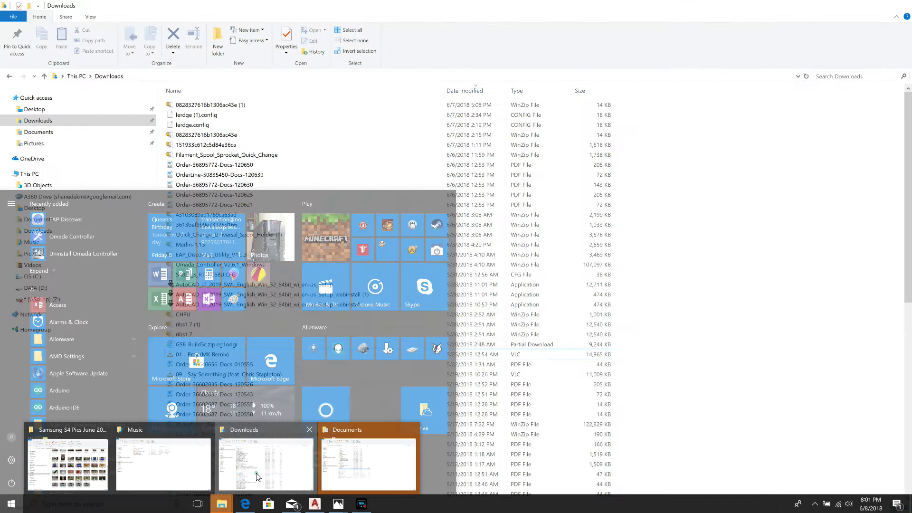
click(259, 475)
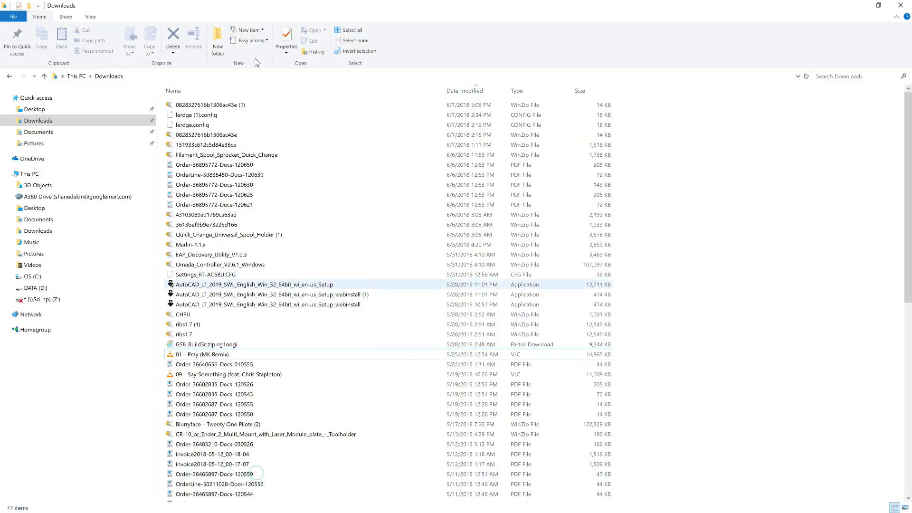
double_click(211, 117)
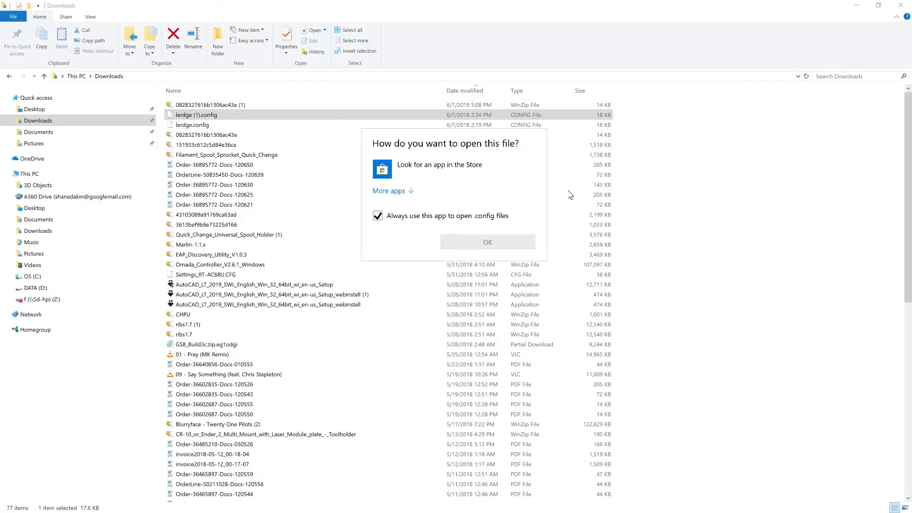
click(482, 242)
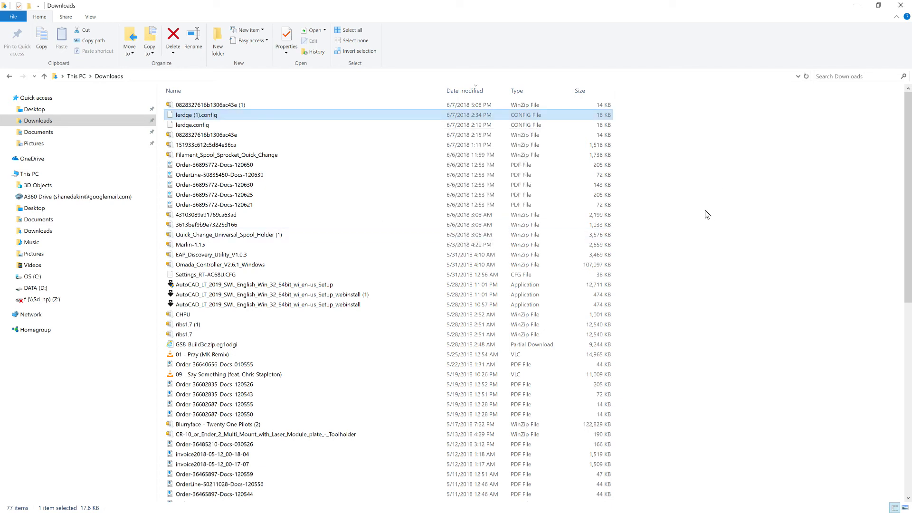
ctrl+scroll(216, 125, up, 1)
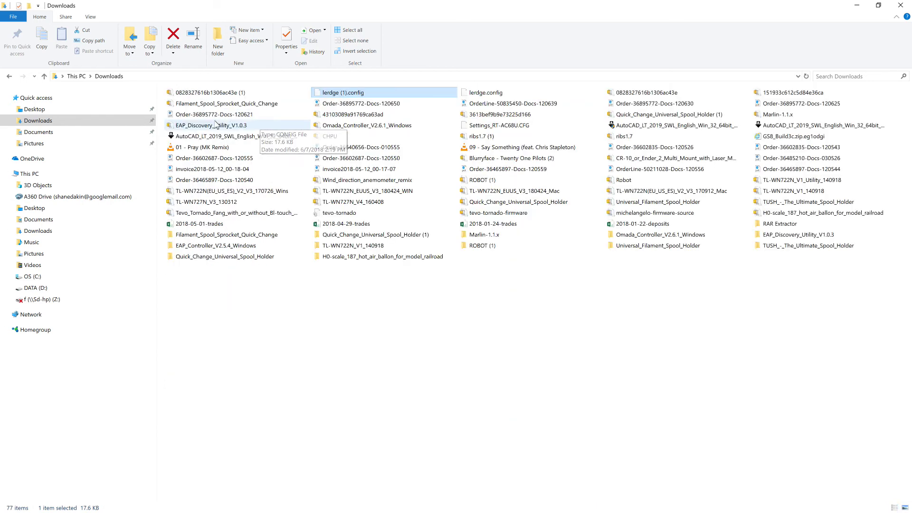
Minimise File Explorer, show the wiring diagram tab, then bring up the Photos demo video.
click(900, 6)
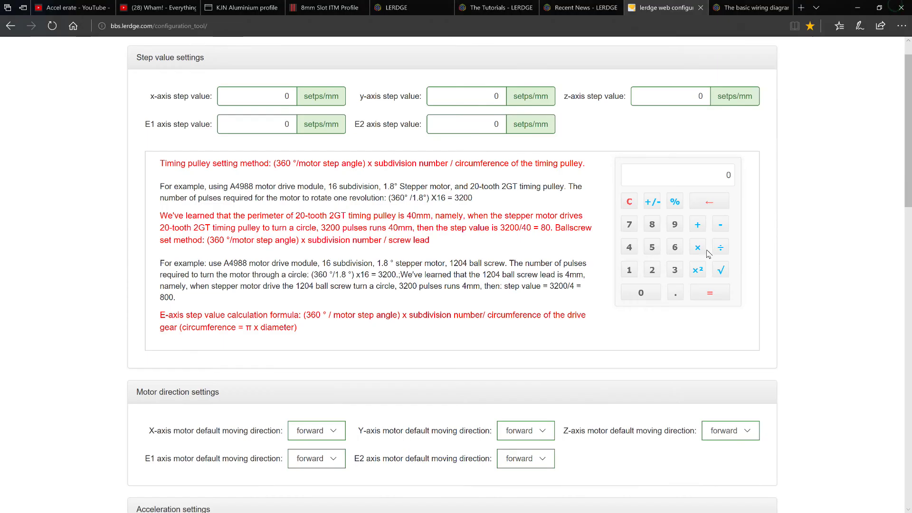
click(700, 8)
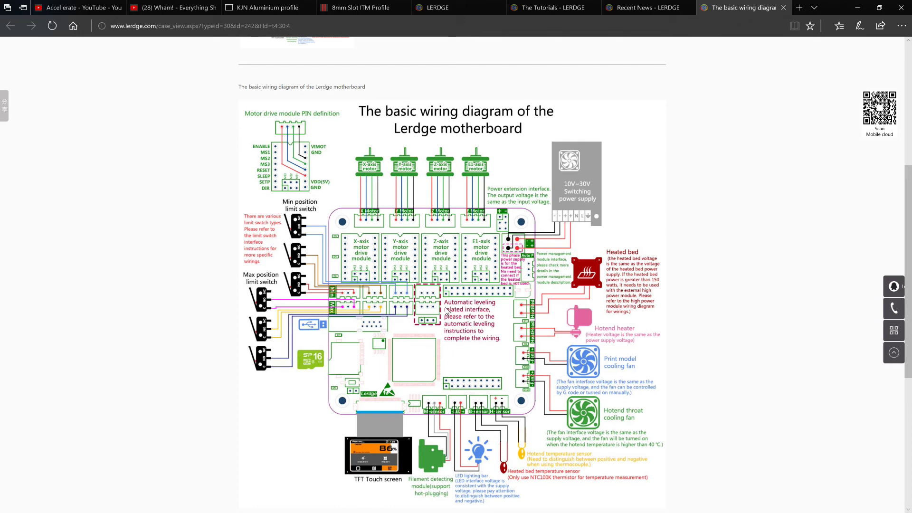
key(super)
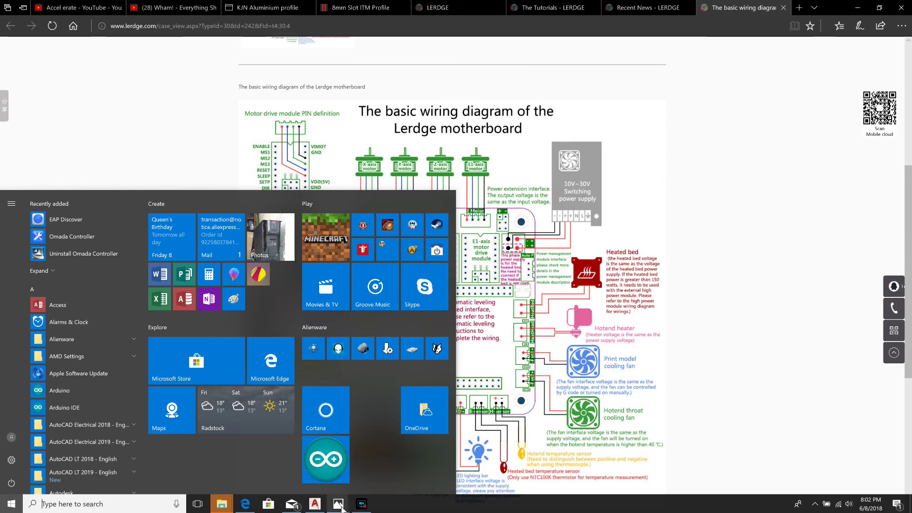
mouse_move(340, 505)
click(418, 484)
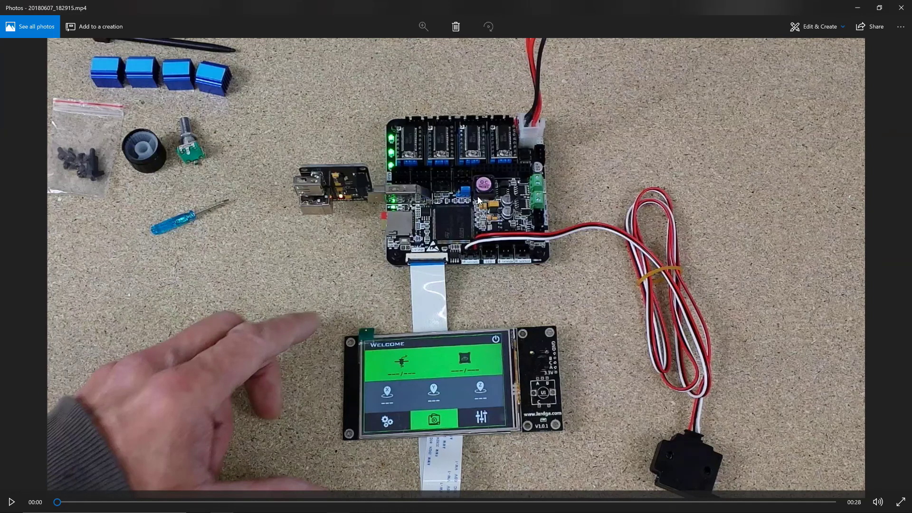
Bring the 20180607_182915.mp4 Lerdge board video in Photos to the front.
mouse_move(338, 503)
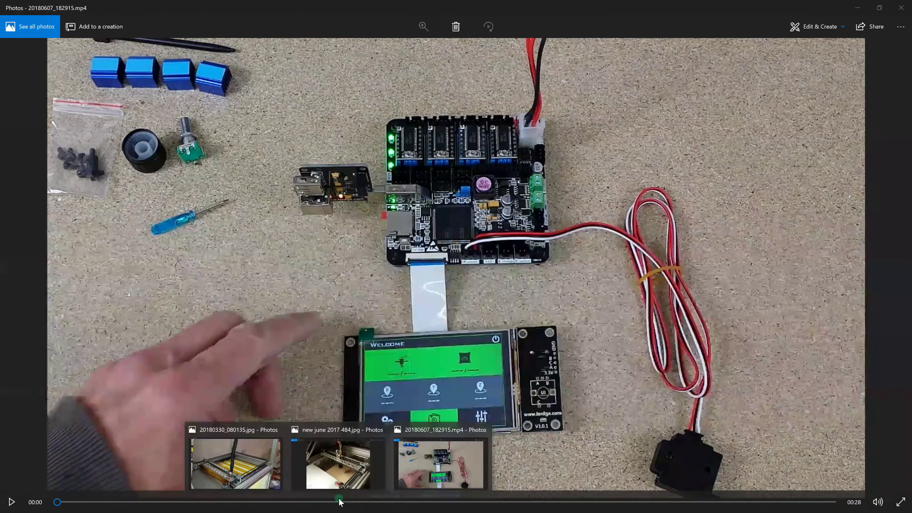